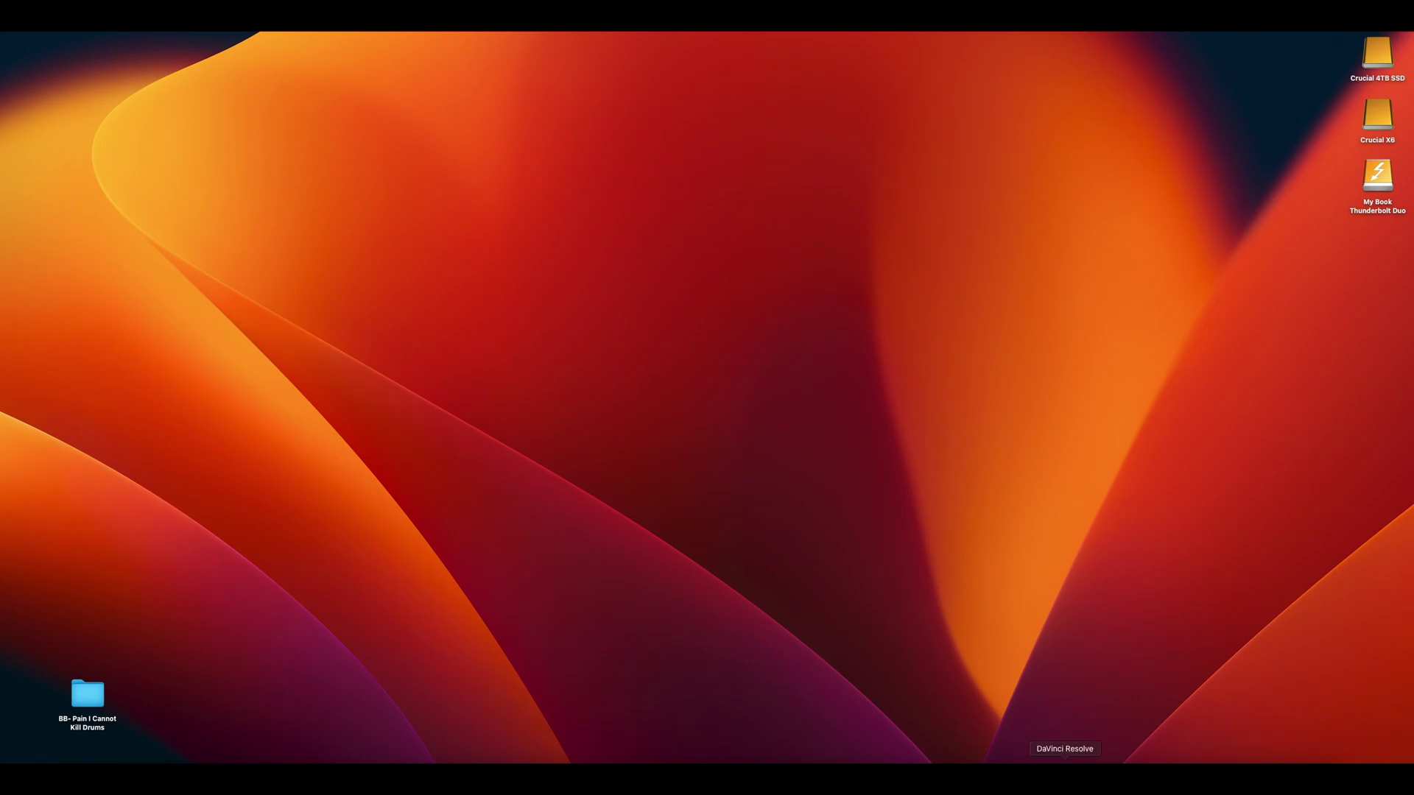
Step: Launch DaVinci Resolve from the Dock to reach the Project Manager
{"action": "left_click", "coordinate": [1064, 763]}
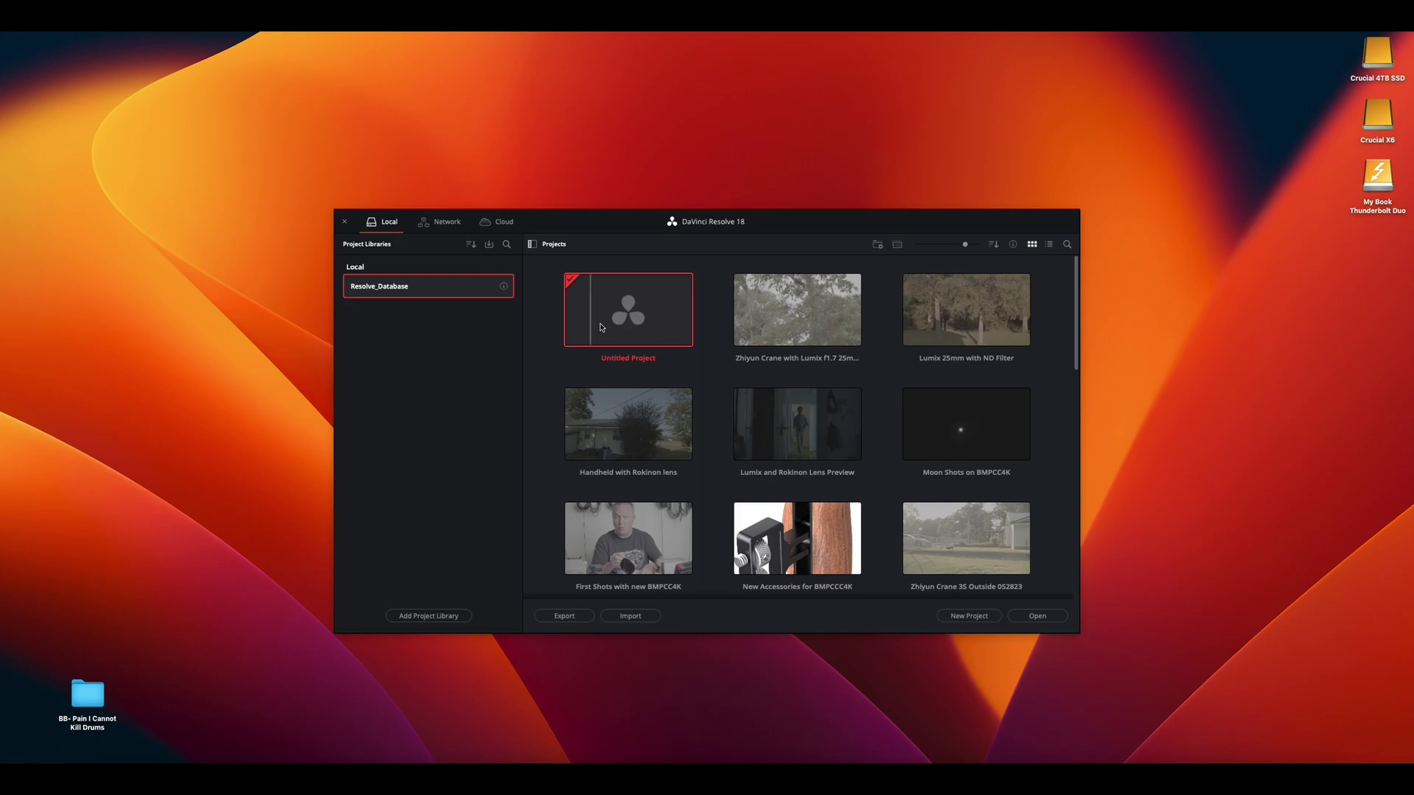
Step: Open Untitled Project and import A001_06111540_C018.braw from the Rokinon 12mm folder into the Master bin
{"action": "double_click", "coordinate": [638, 309]}
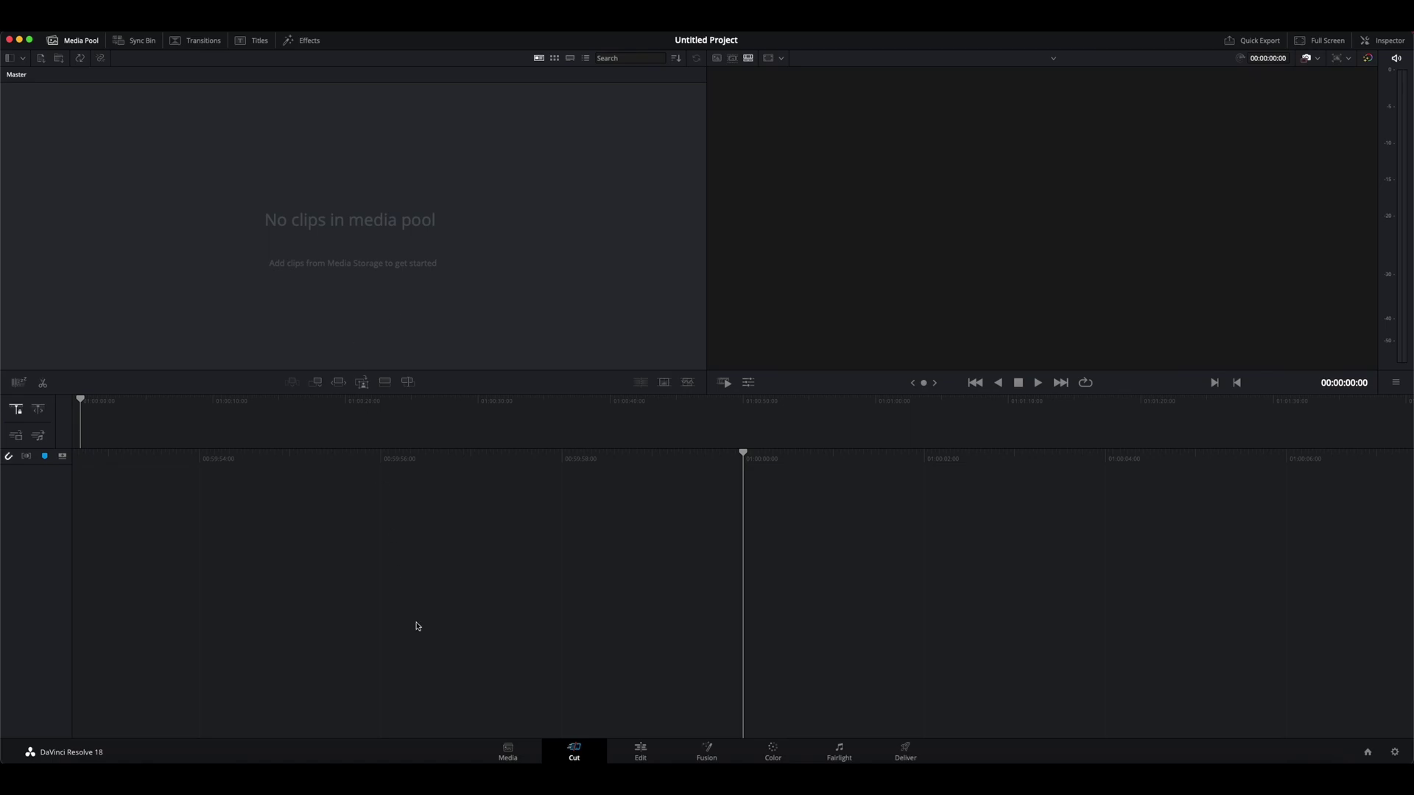
{"action": "left_click", "coordinate": [520, 756]}
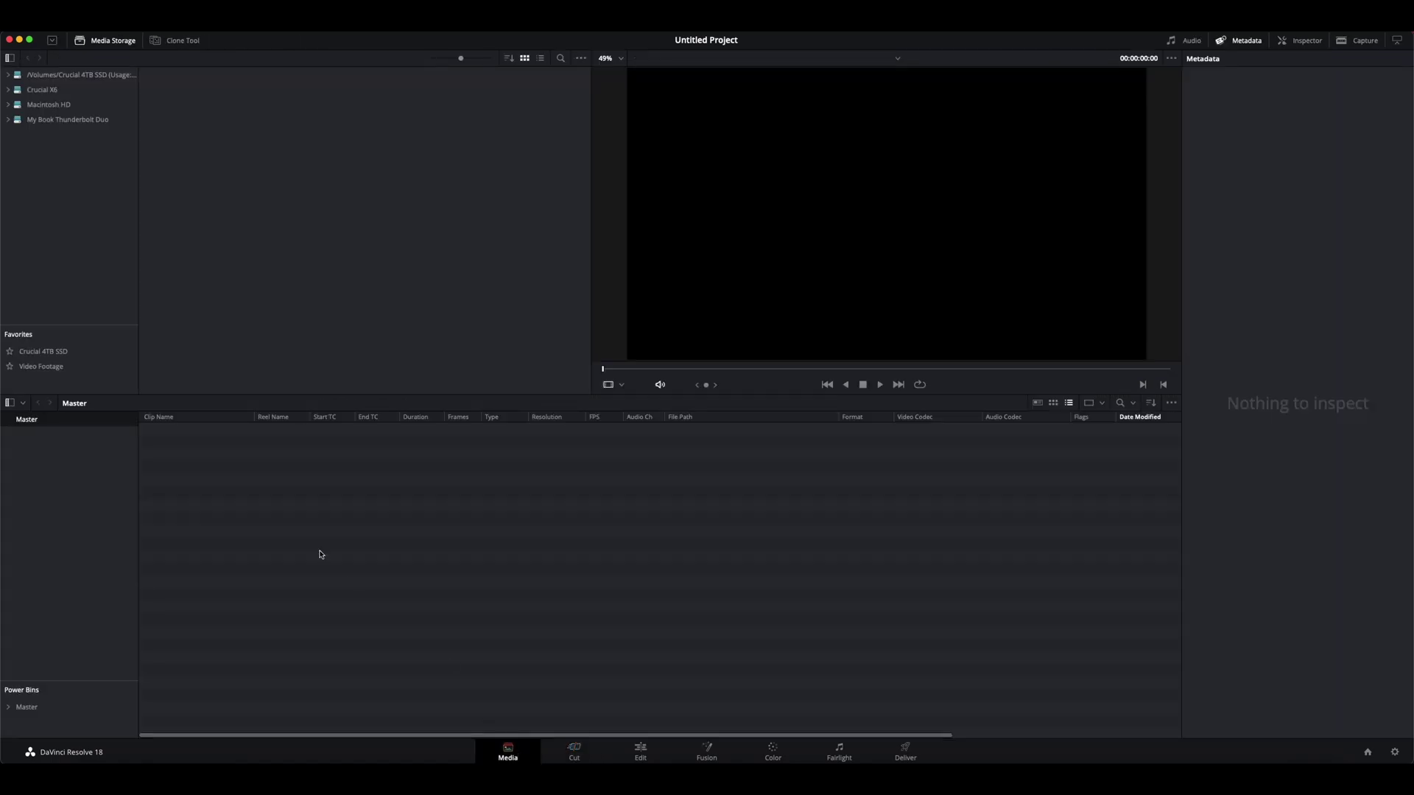
{"action": "left_click", "coordinate": [37, 366]}
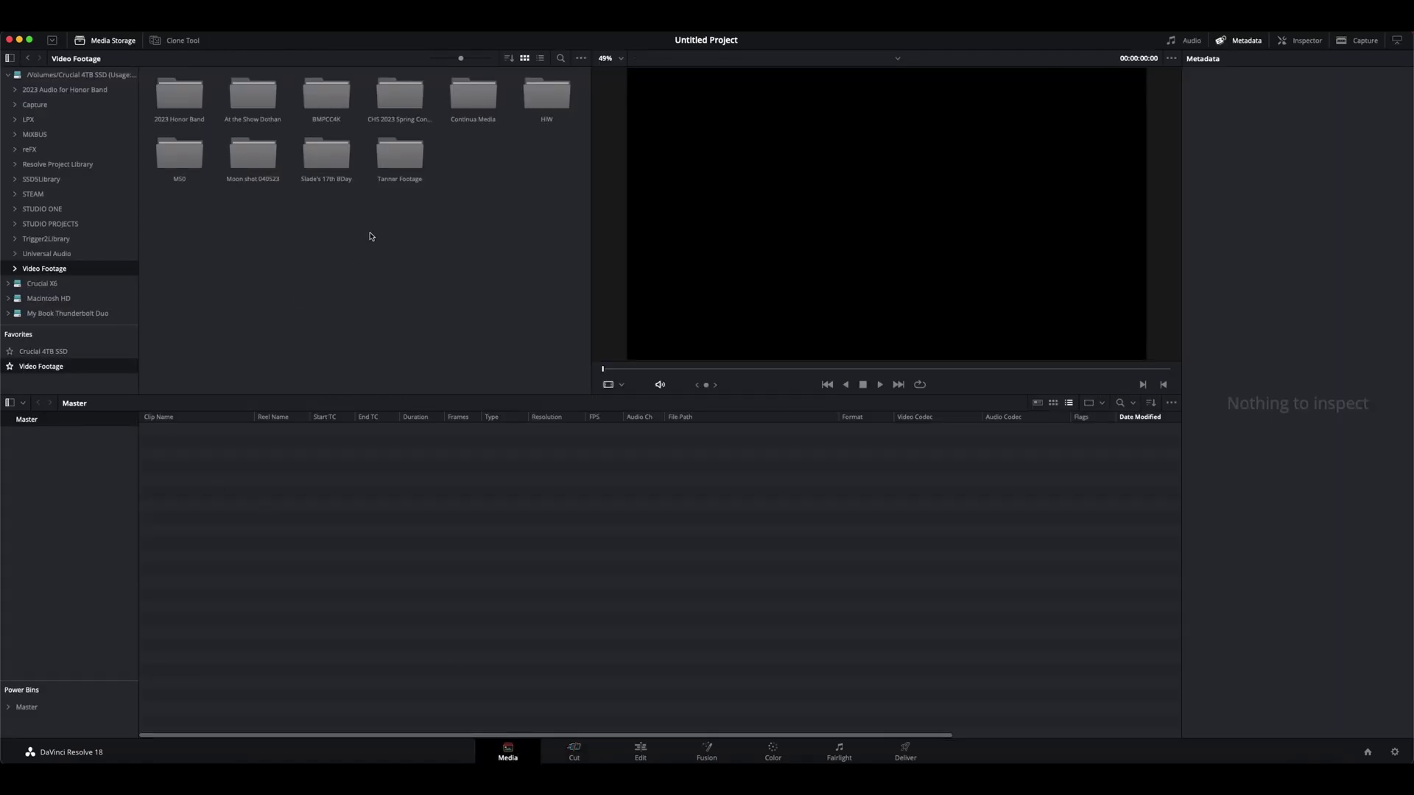
{"action": "double_click", "coordinate": [322, 102]}
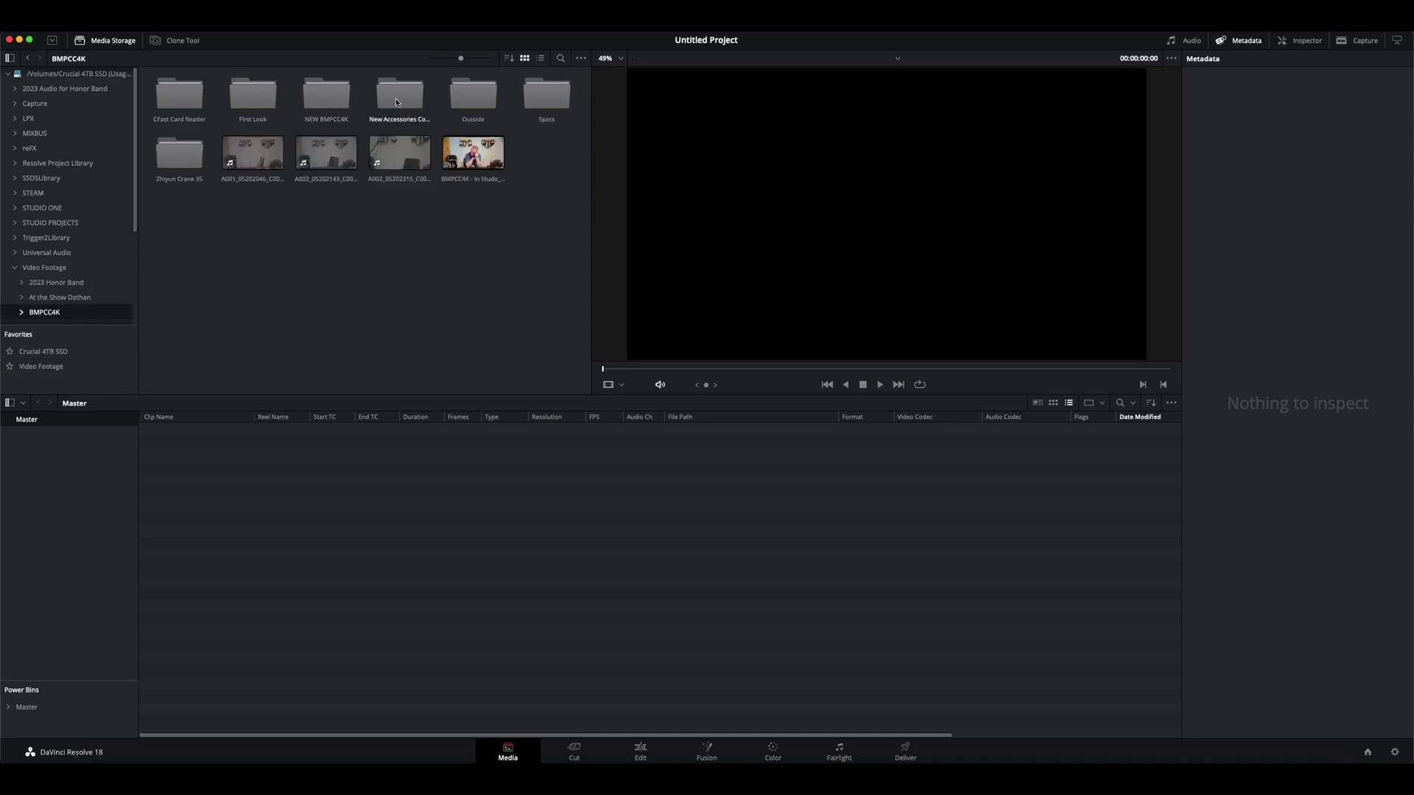
{"action": "double_click", "coordinate": [330, 100]}
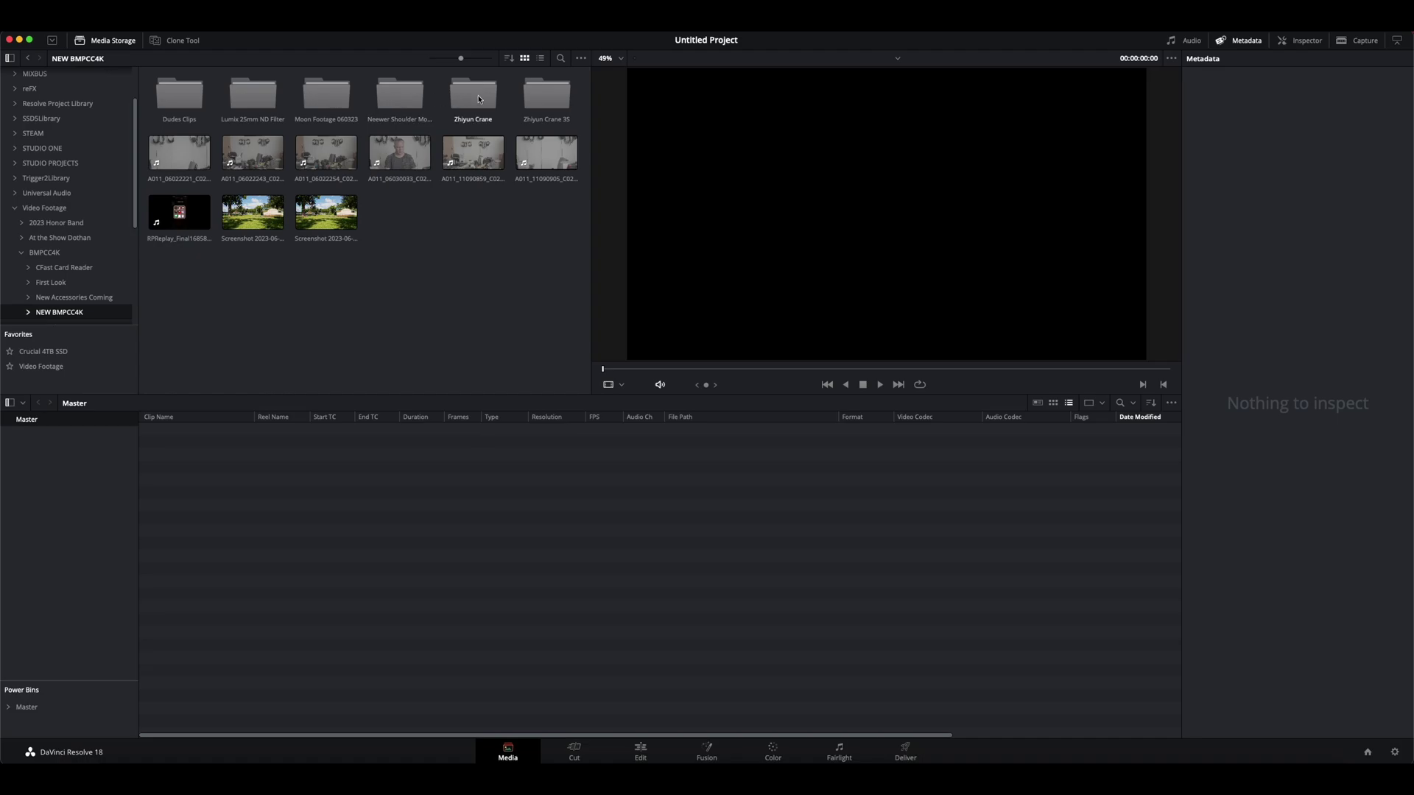
{"action": "double_click", "coordinate": [449, 101]}
{"action": "double_click", "coordinate": [244, 95]}
{"action": "left_click_drag", "start_coordinate": [179, 93], "coordinate": [272, 580]}
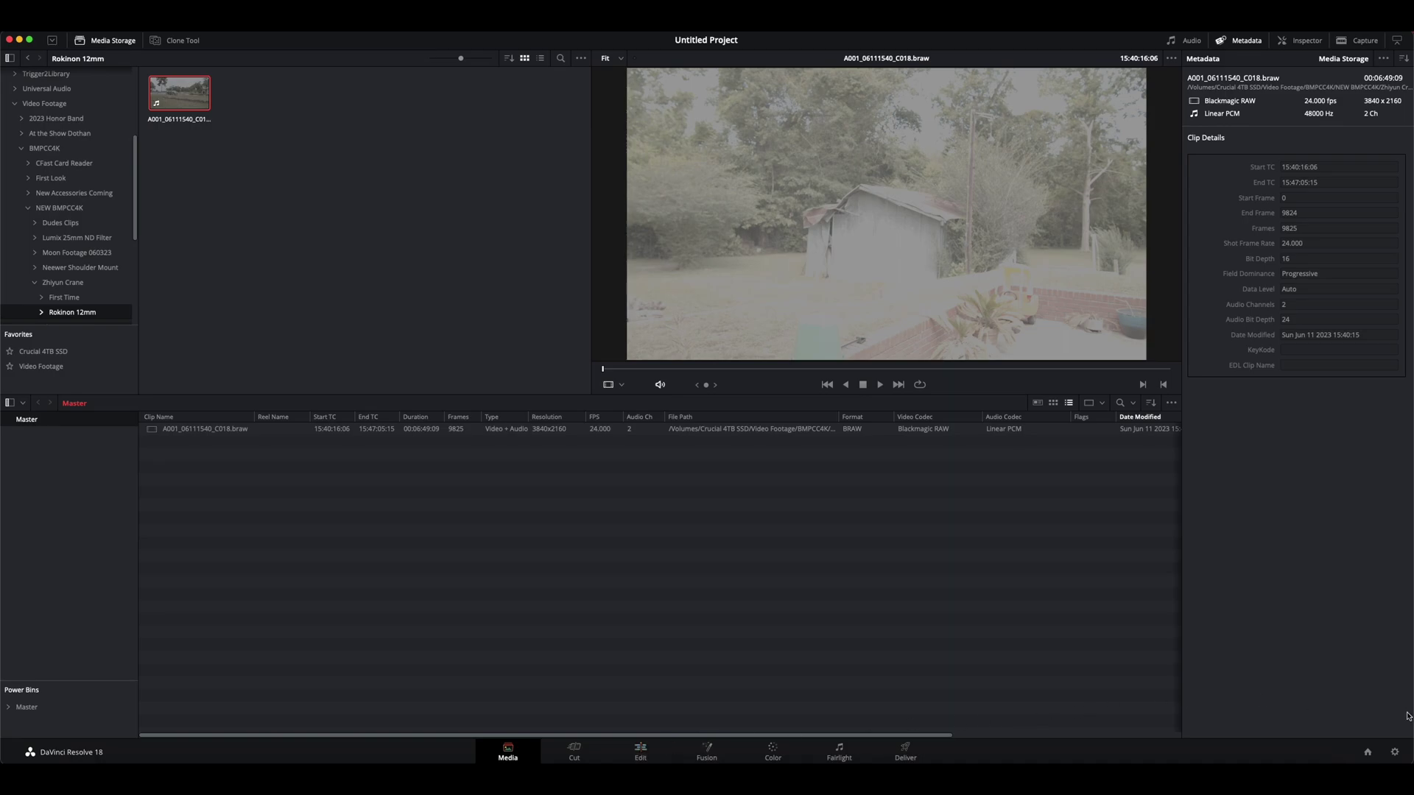
Step: Save Camera Raw settings: Blackmagic RAW, Full res. quality, decode using Project, Gen 5 color science
{"action": "left_click", "coordinate": [1395, 755]}
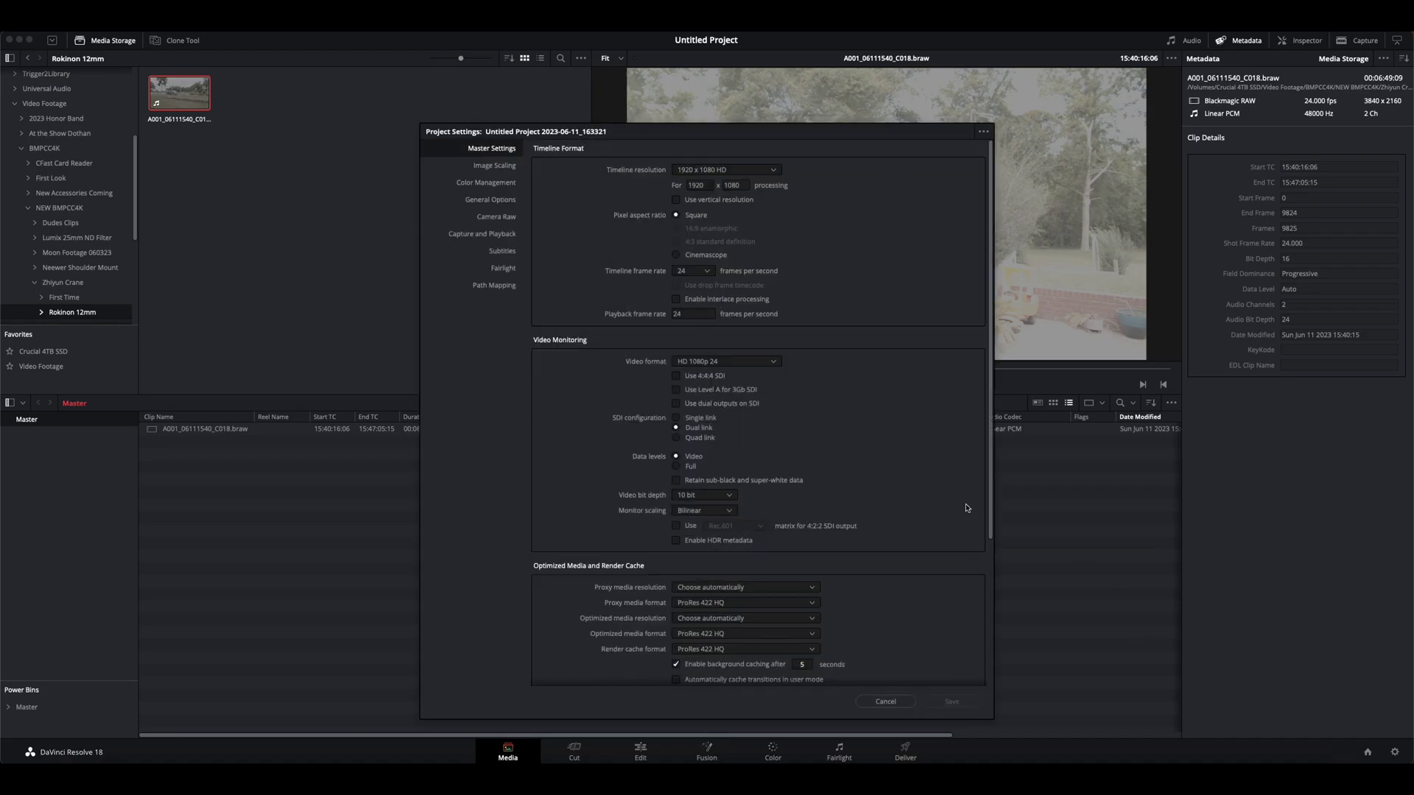
{"action": "left_click", "coordinate": [481, 219]}
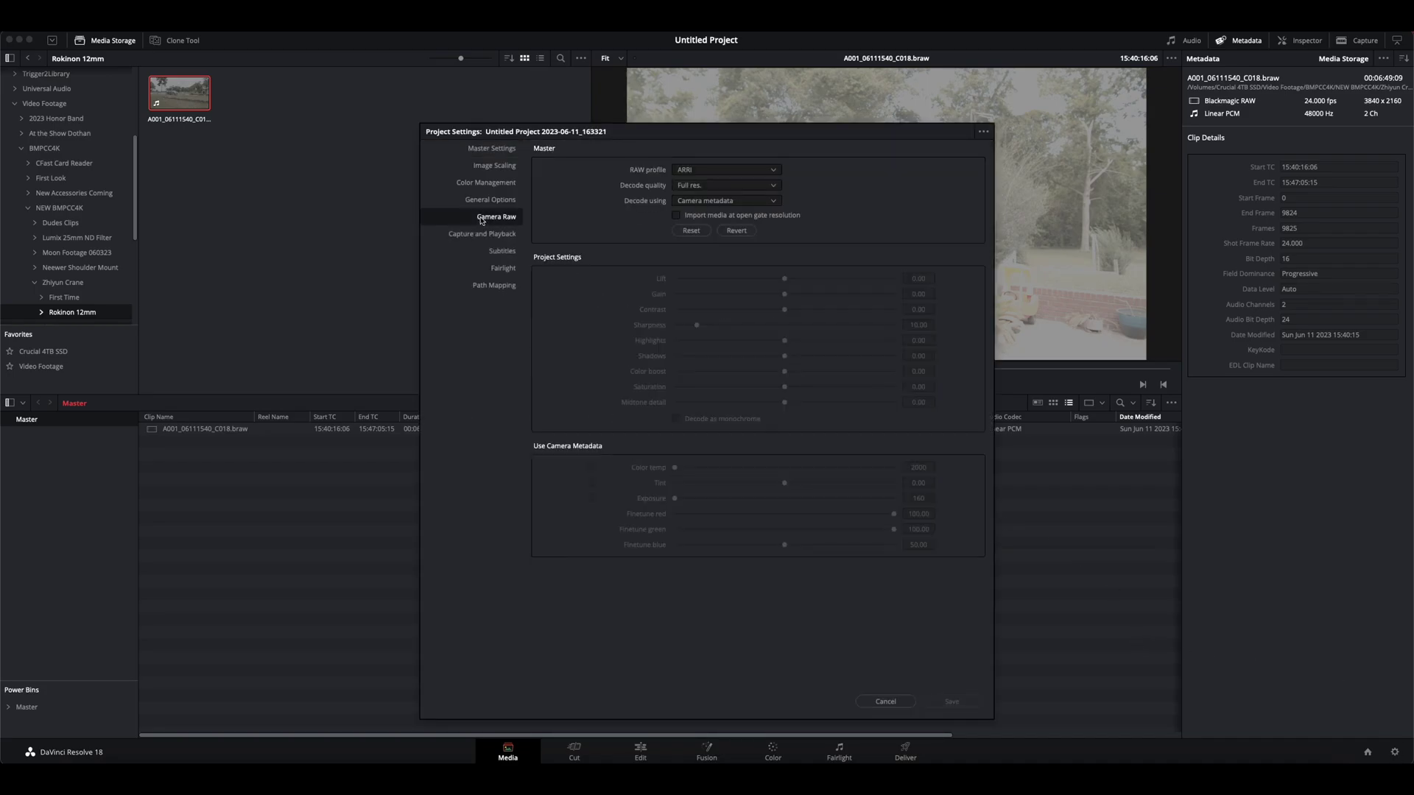
{"action": "left_click", "coordinate": [774, 171]}
{"action": "left_click", "coordinate": [733, 197]}
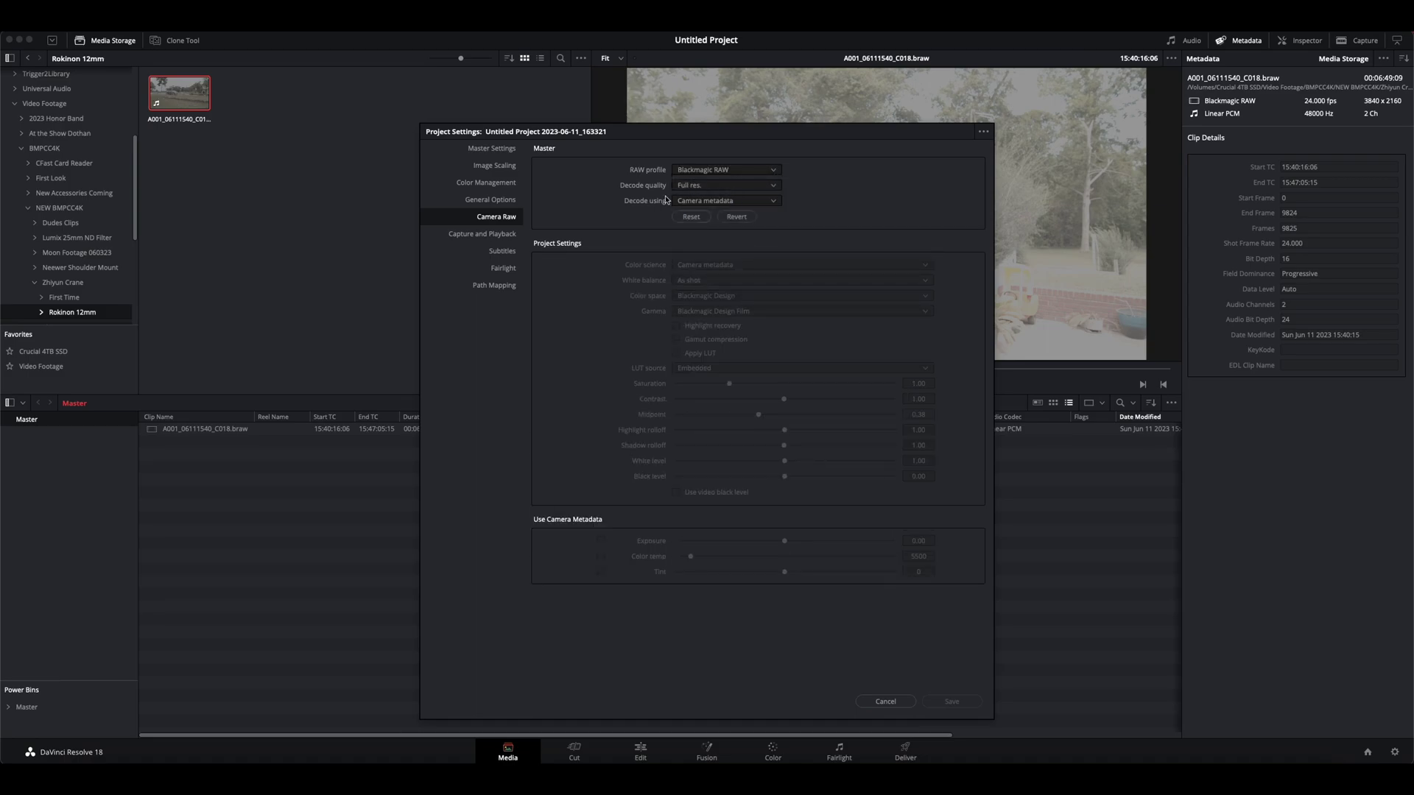
{"action": "left_click", "coordinate": [695, 188]}
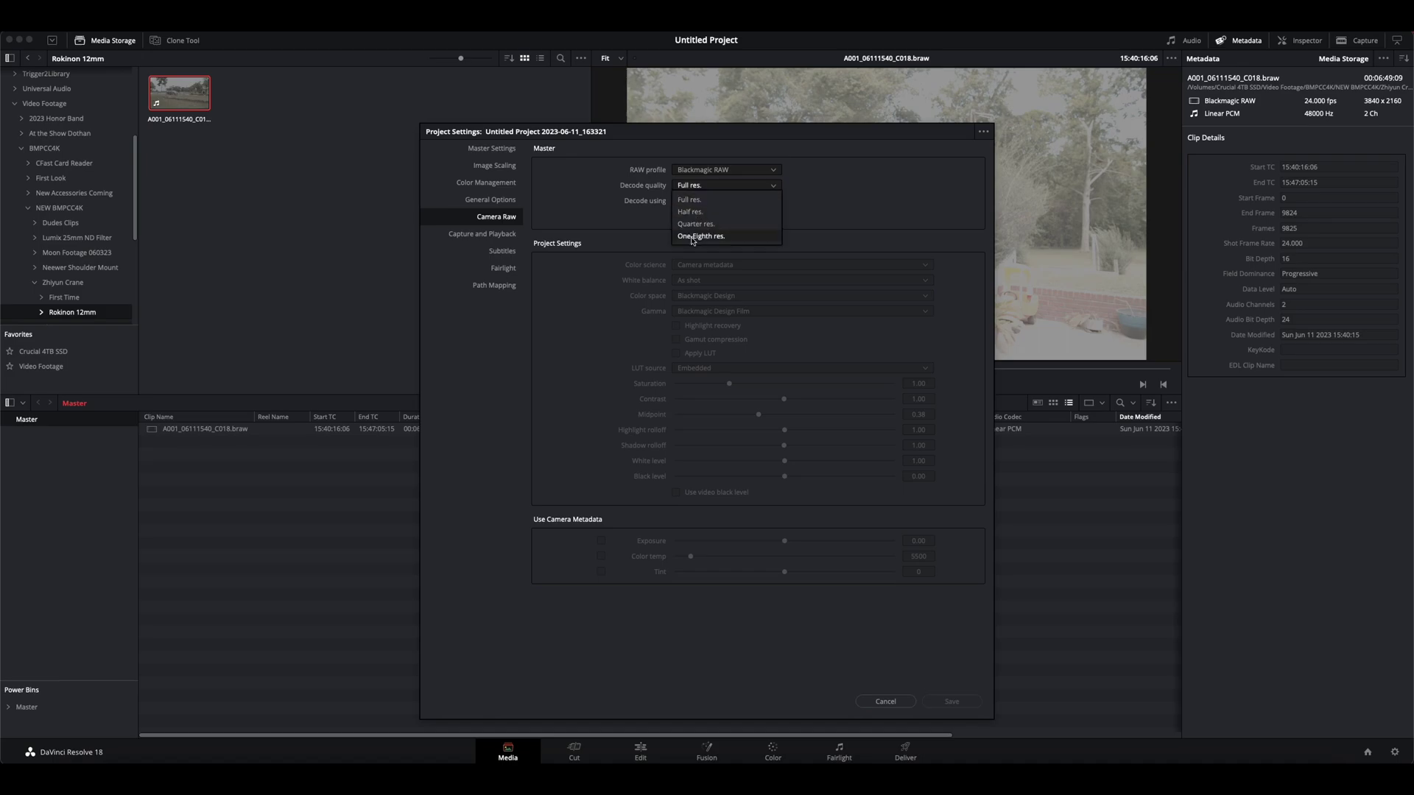
{"action": "left_click", "coordinate": [809, 187]}
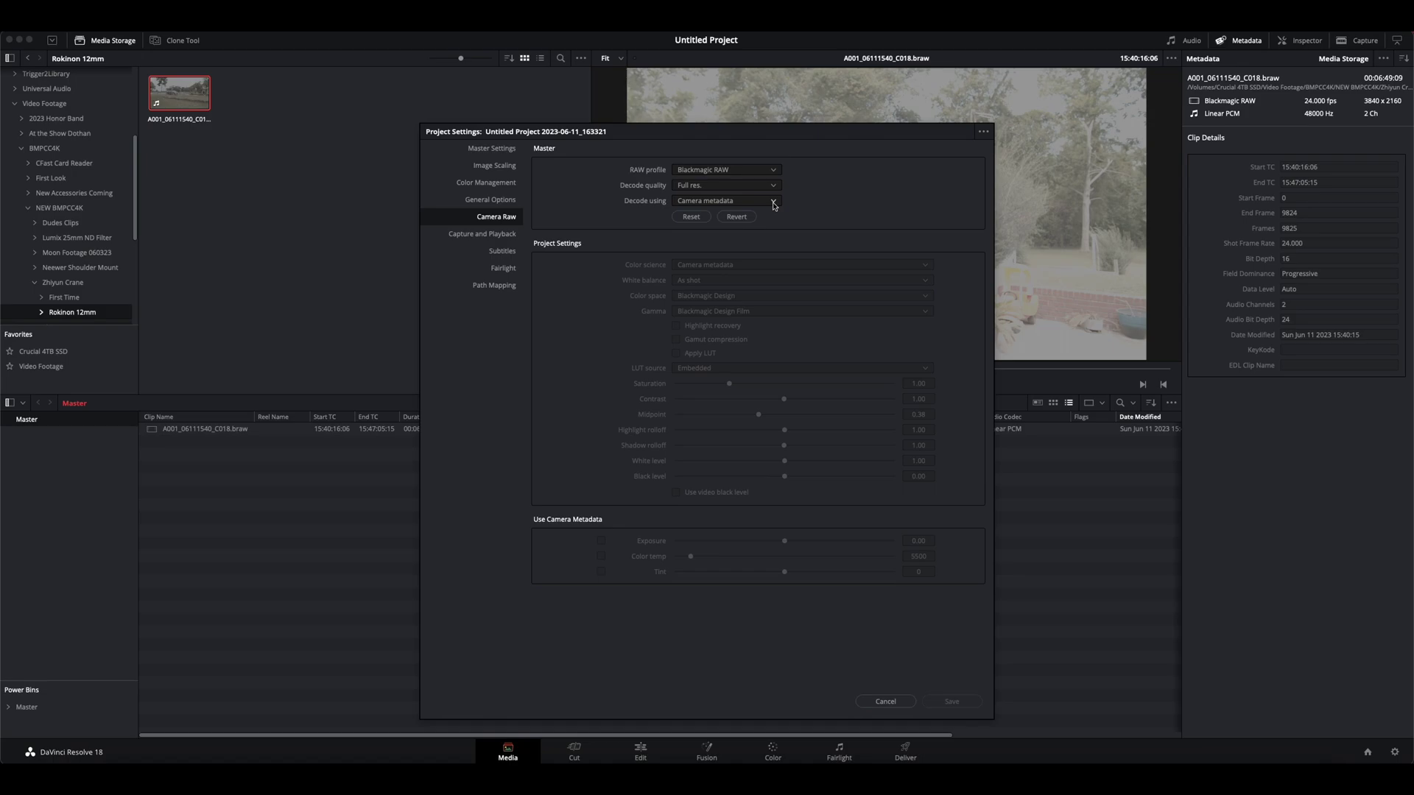
{"action": "left_click", "coordinate": [775, 204]}
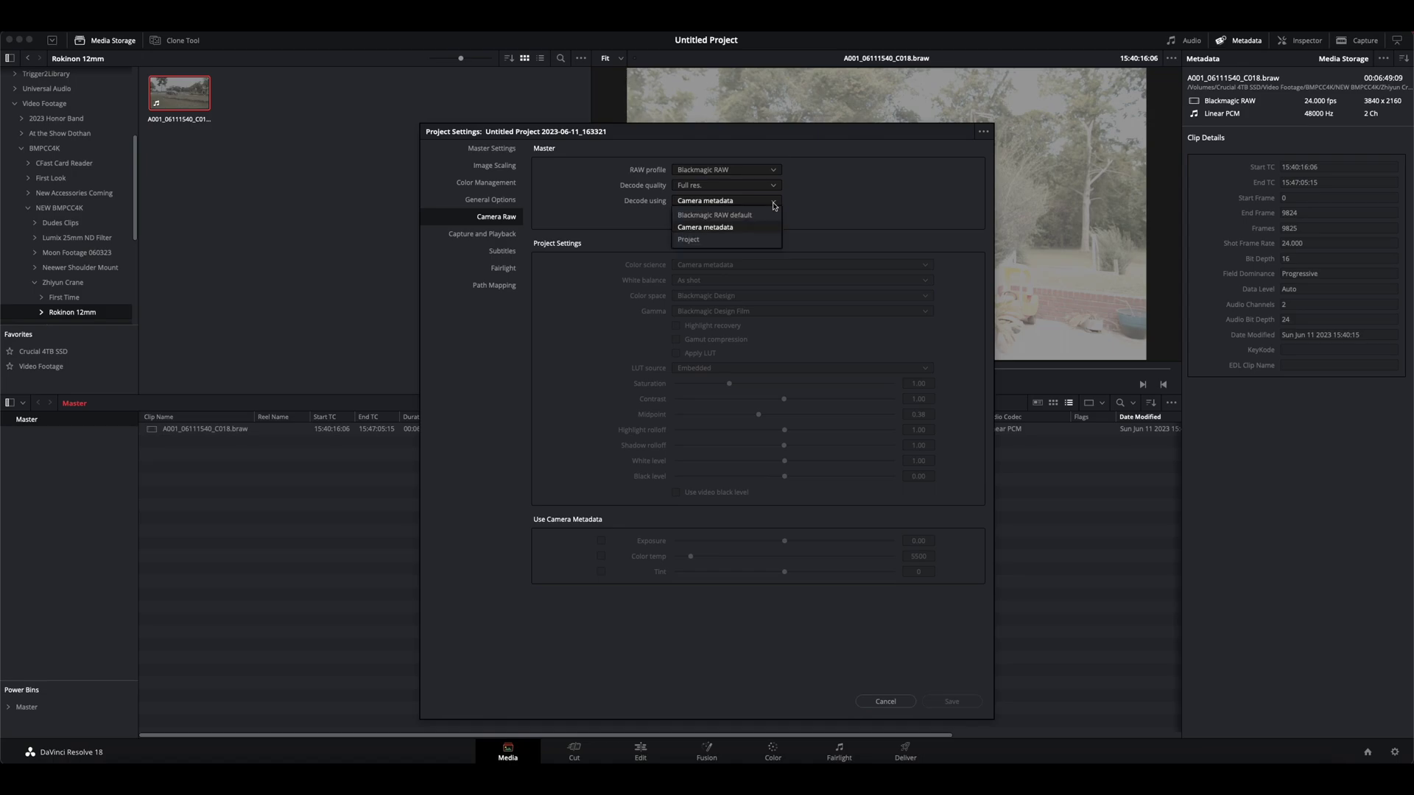
{"action": "left_click", "coordinate": [715, 242]}
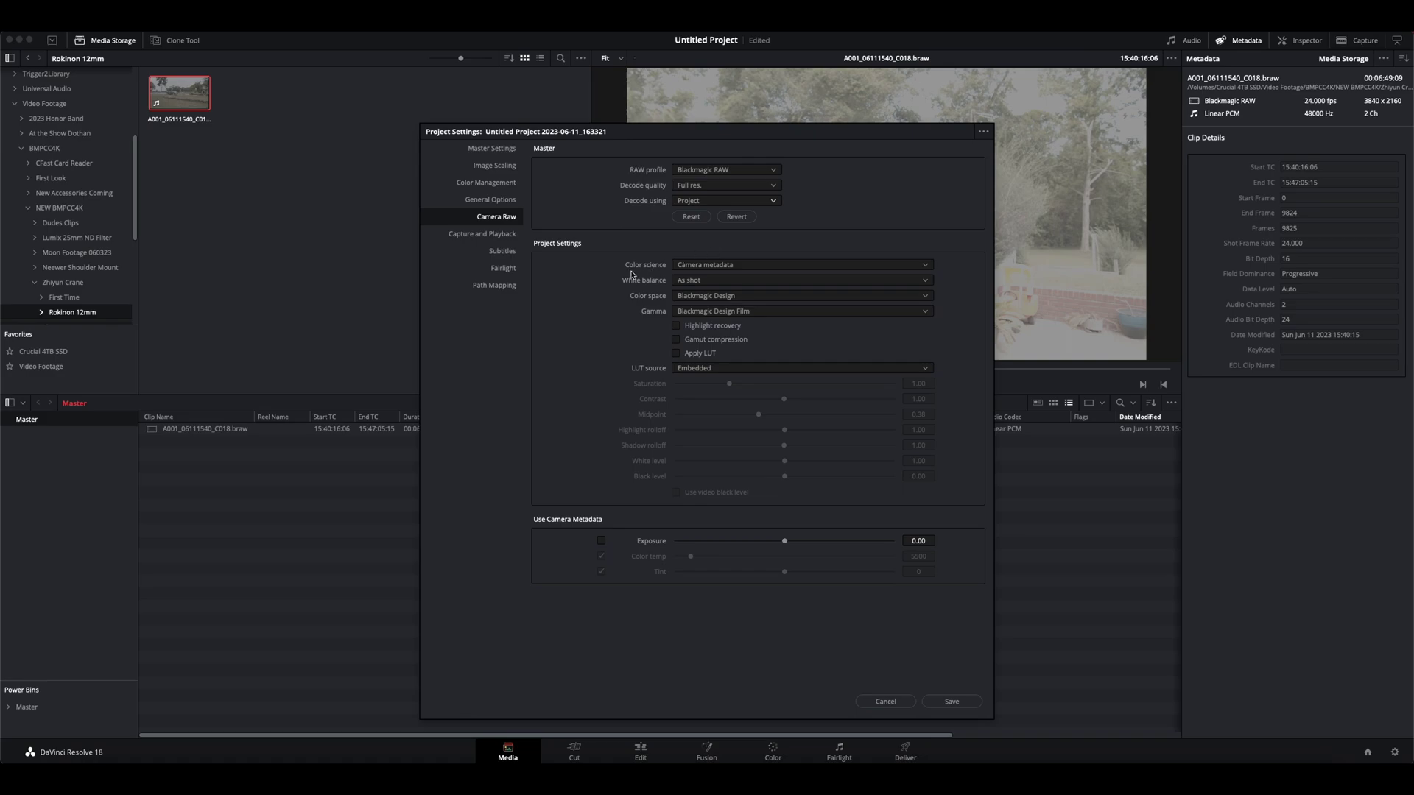
{"action": "left_click", "coordinate": [829, 268]}
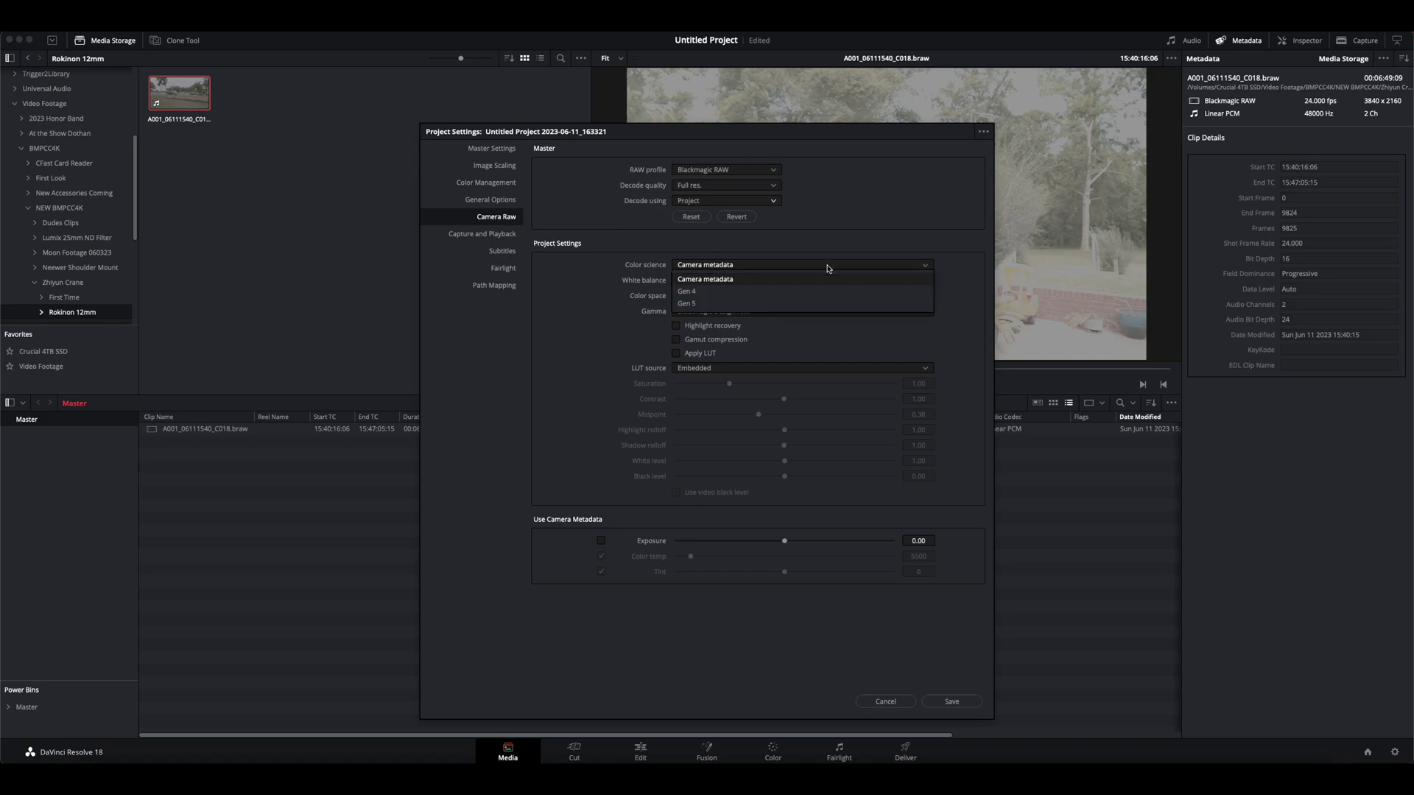
{"action": "left_click", "coordinate": [701, 305]}
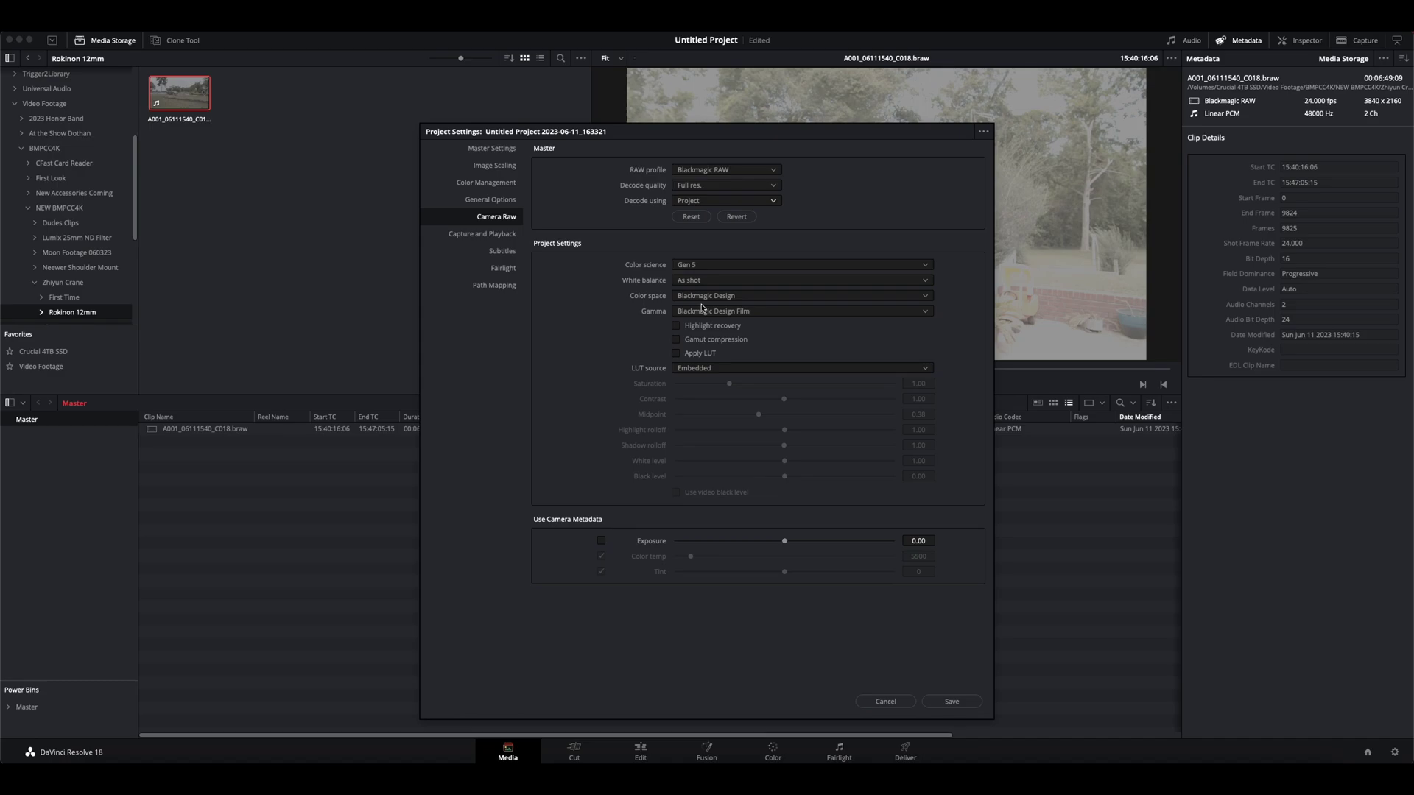
{"action": "left_click", "coordinate": [948, 705]}
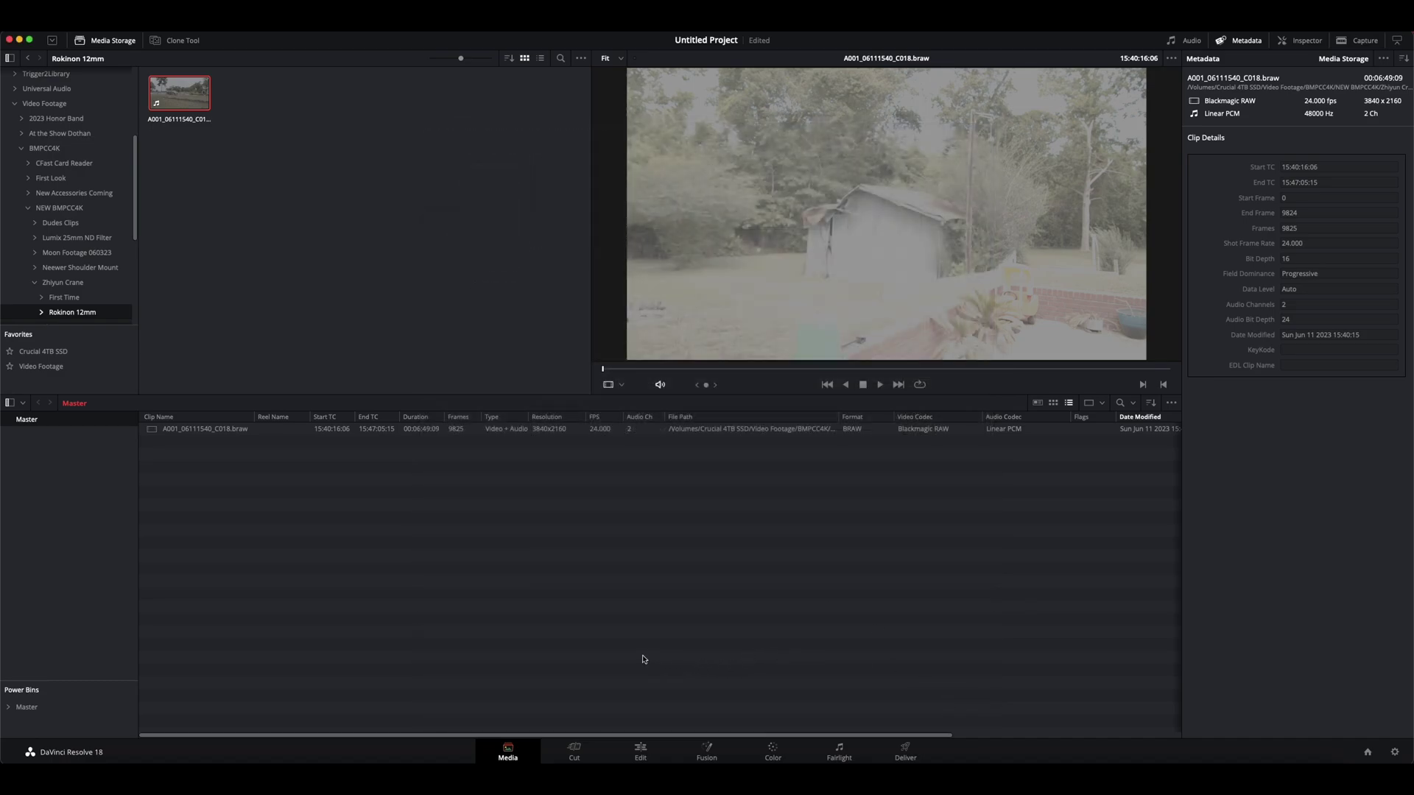
Step: Put the clip on a new Timeline 1 on the Edit page and scrub to the house frame
{"action": "left_click", "coordinate": [640, 750]}
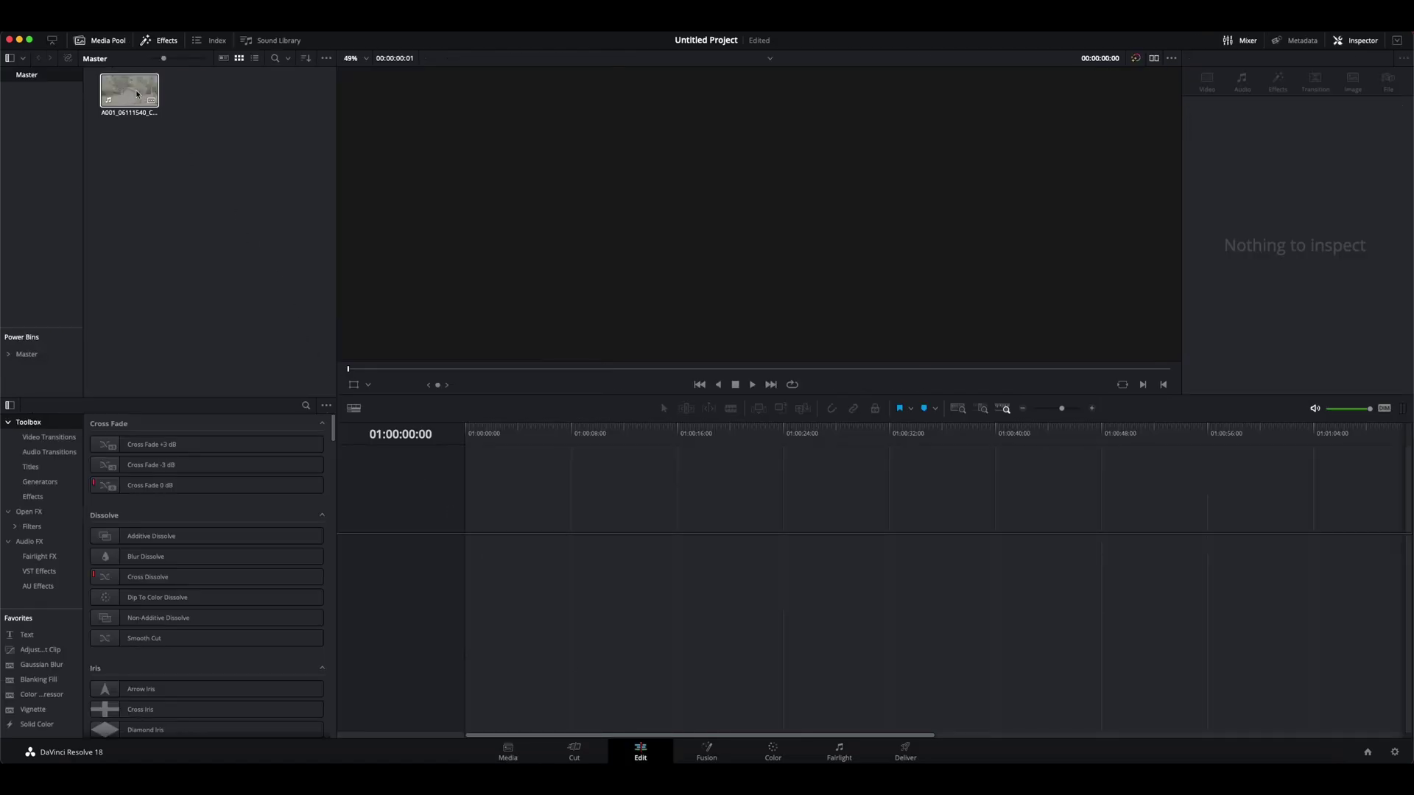
{"action": "left_click_drag", "start_coordinate": [134, 96], "coordinate": [471, 578]}
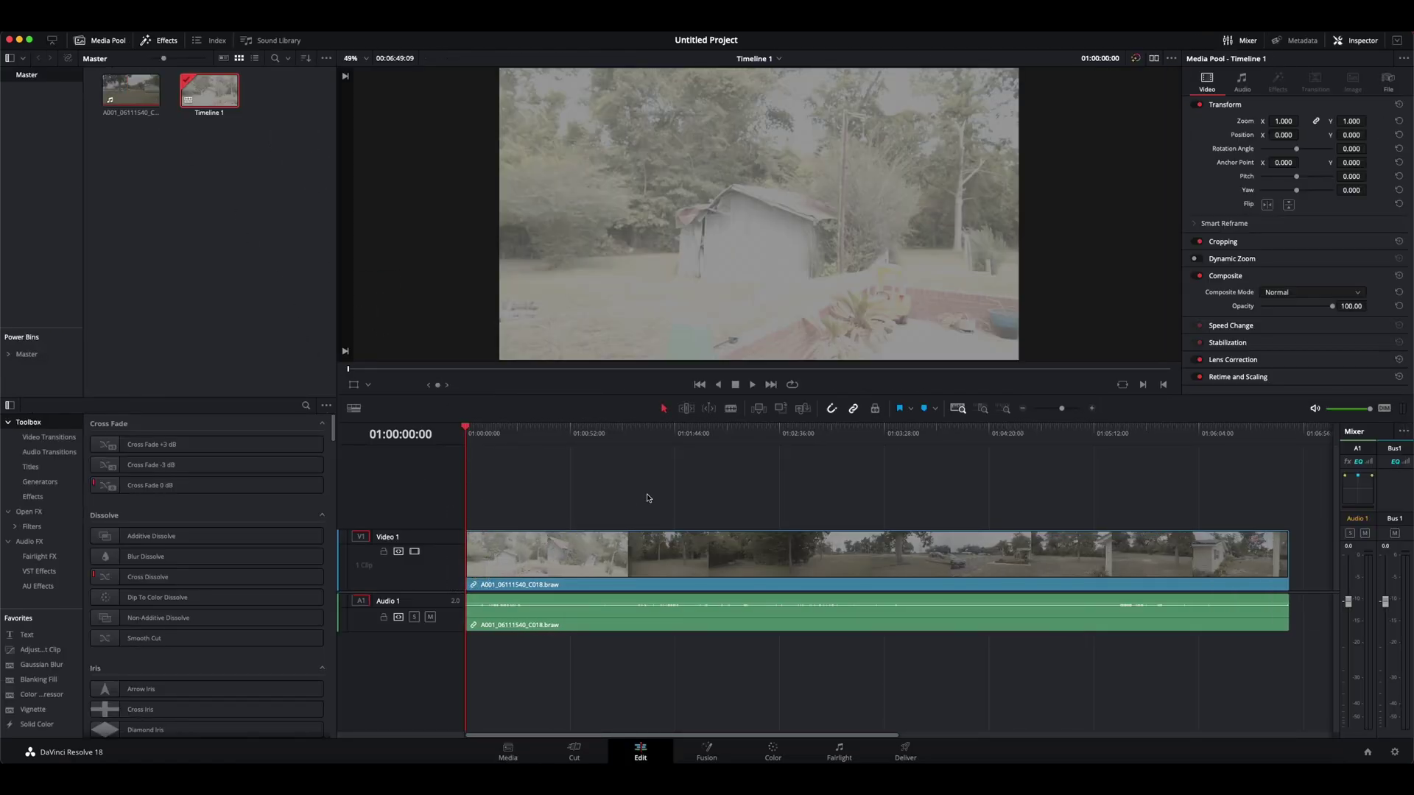
{"action": "left_click", "coordinate": [699, 434]}
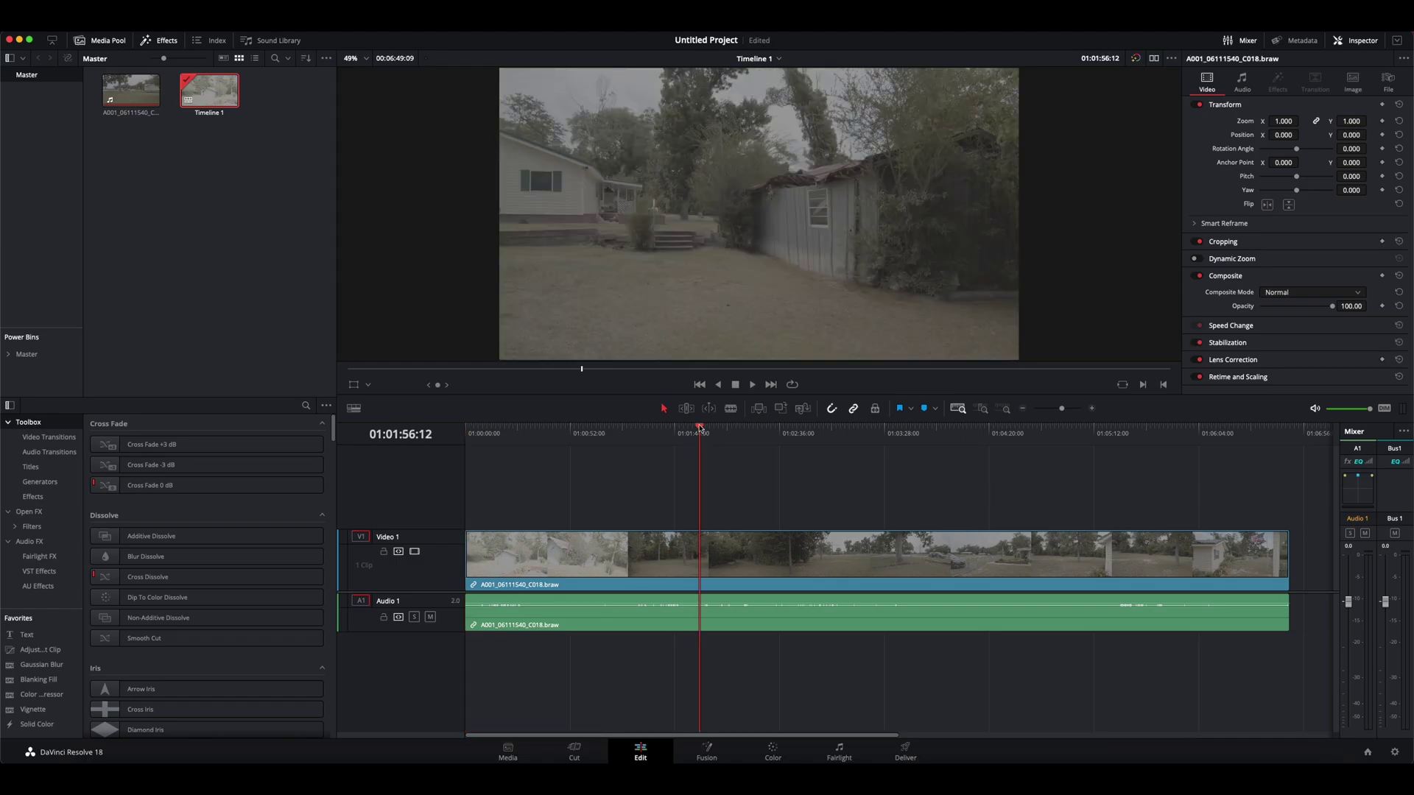
{"action": "left_click", "coordinate": [720, 434]}
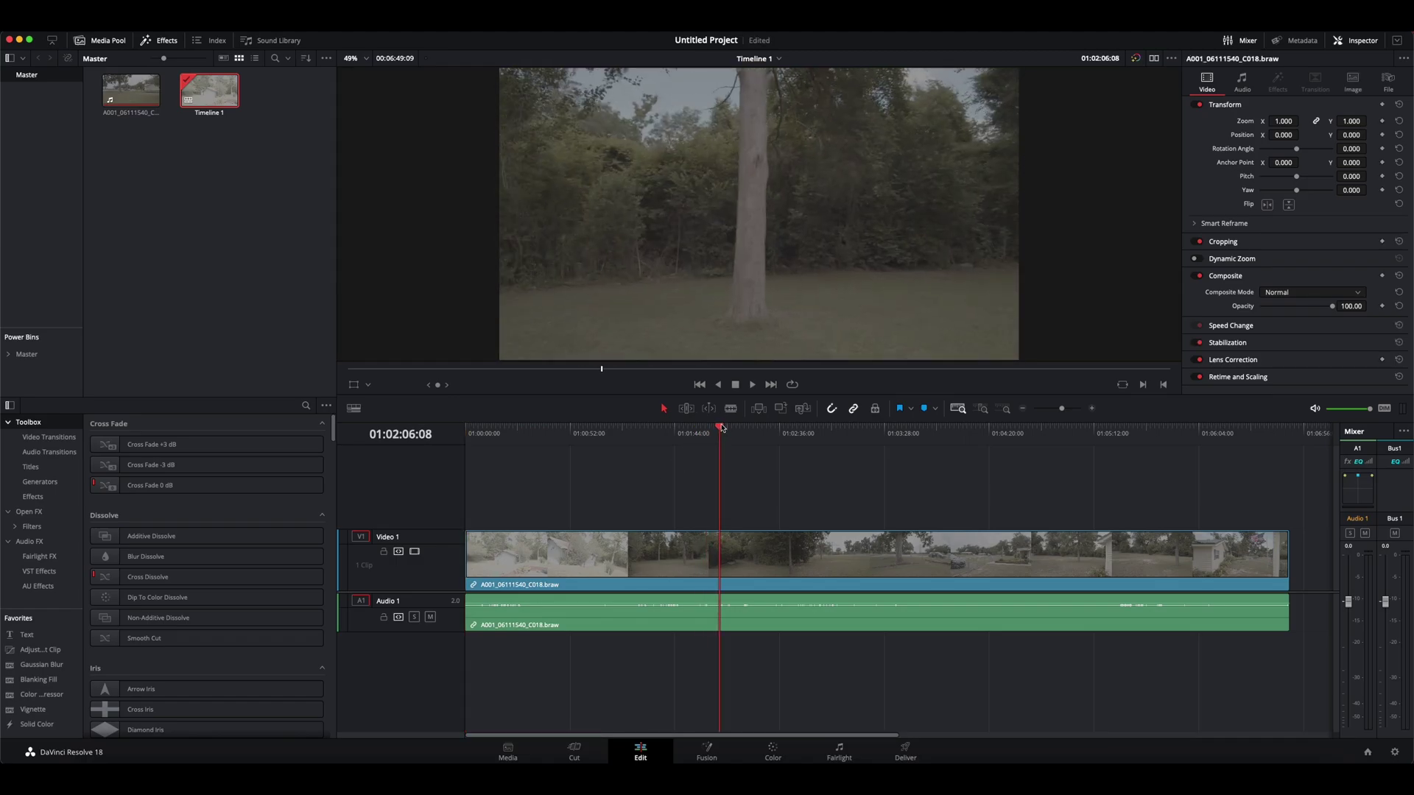
{"action": "left_click_drag", "start_coordinate": [721, 433], "coordinate": [691, 428]}
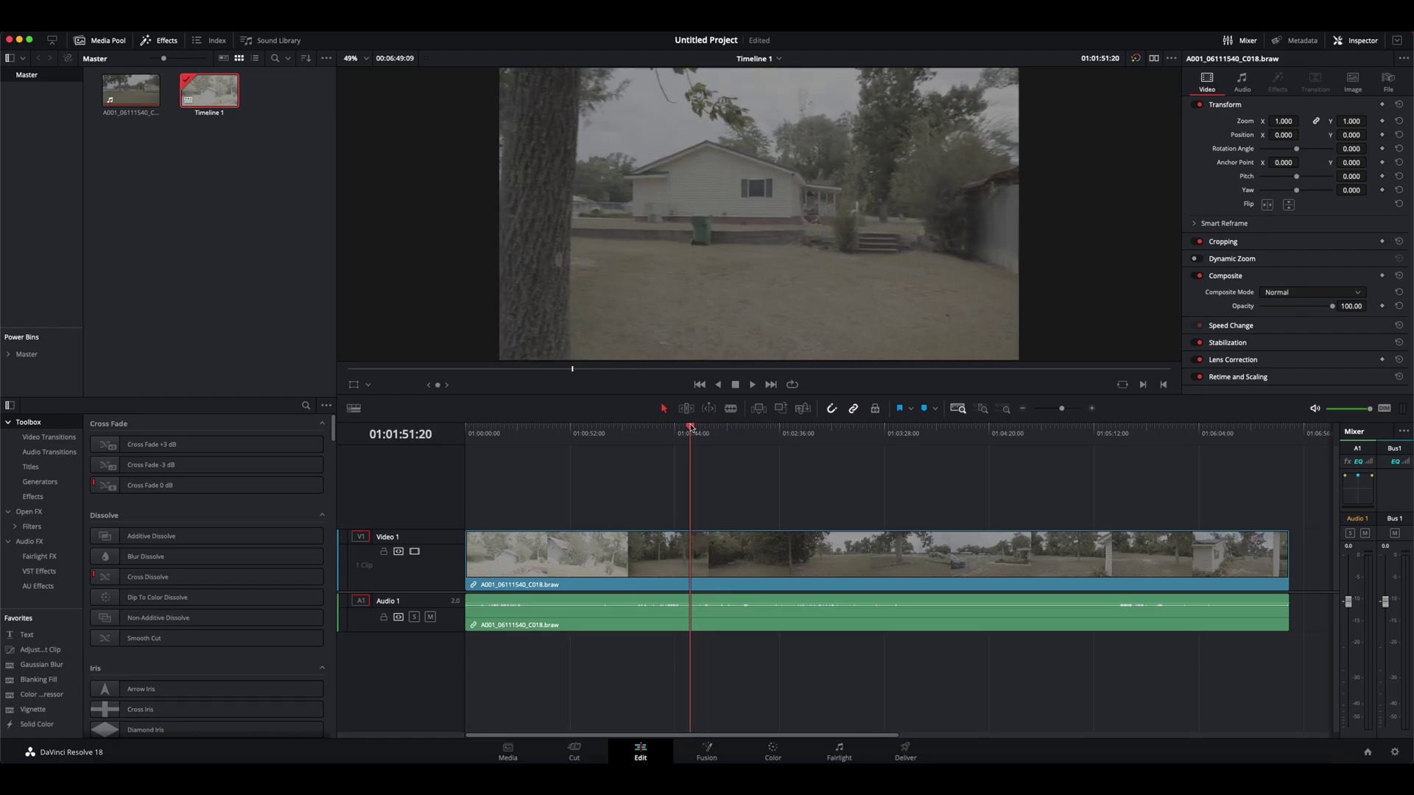
{"action": "left_click", "coordinate": [773, 751]}
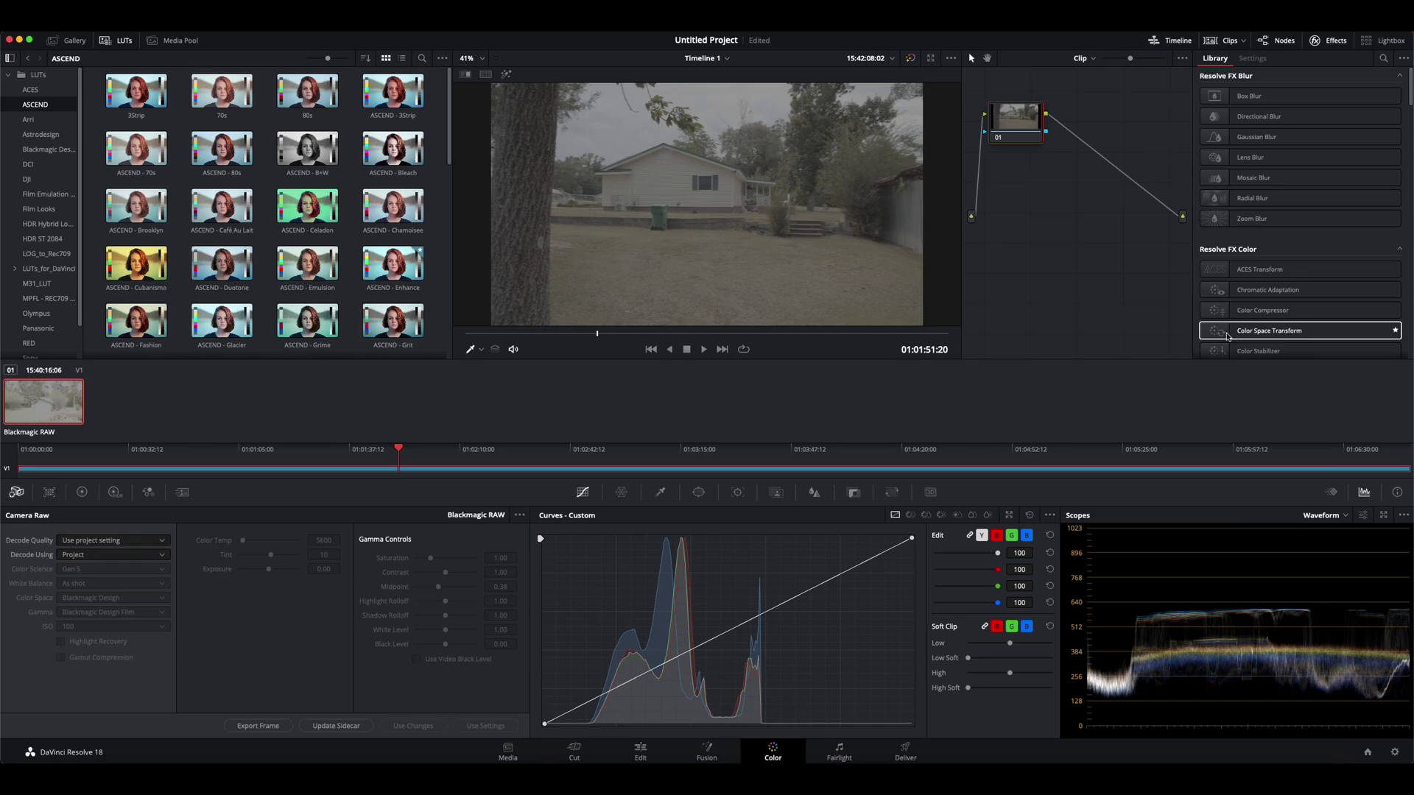
Step: Apply Color Space Transform to node 01 with input Blackmagic Wide Gamut Gen 4/5 and Film Gen 5
{"action": "left_click", "coordinate": [1214, 335]}
{"action": "left_click_drag", "start_coordinate": [1215, 335], "coordinate": [1017, 123]}
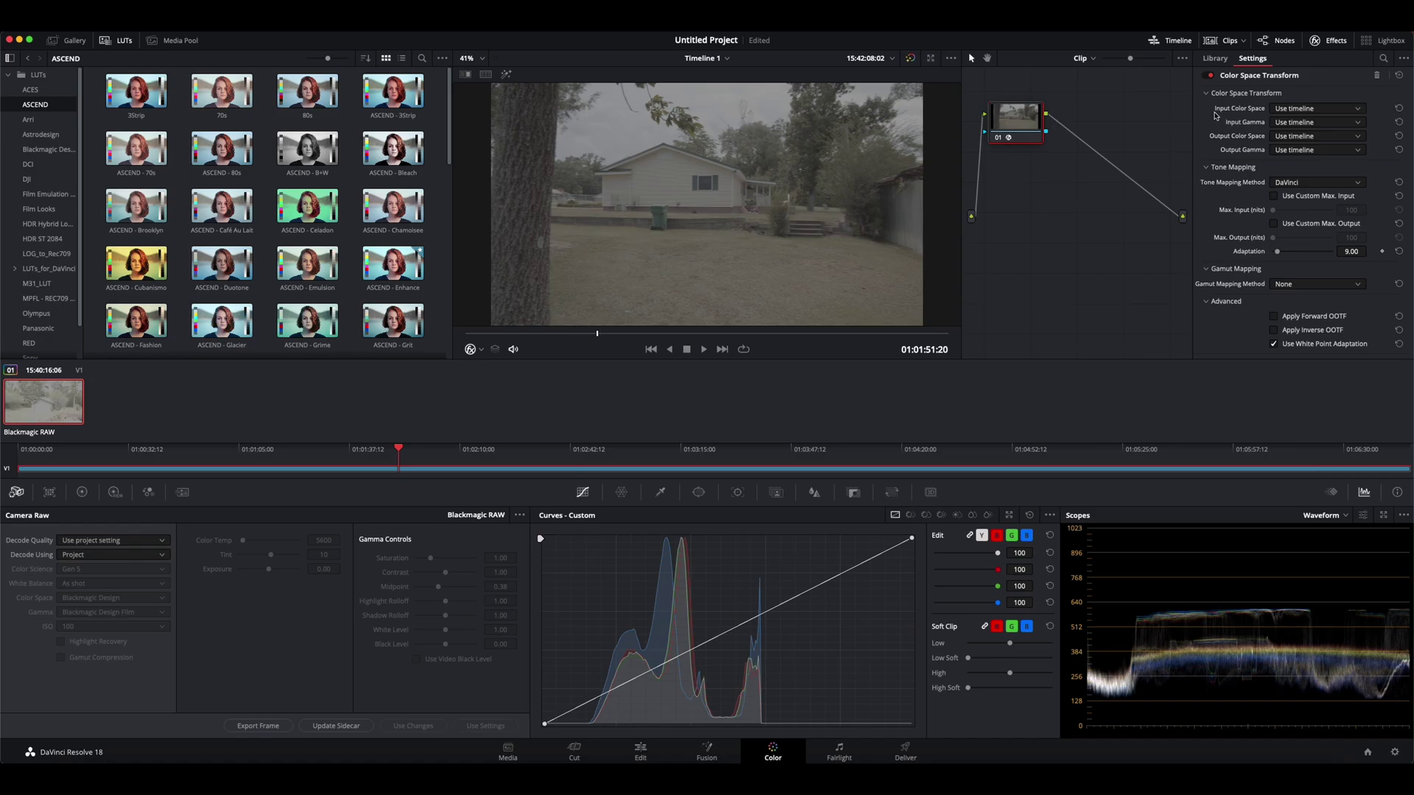
{"action": "left_click", "coordinate": [1359, 111]}
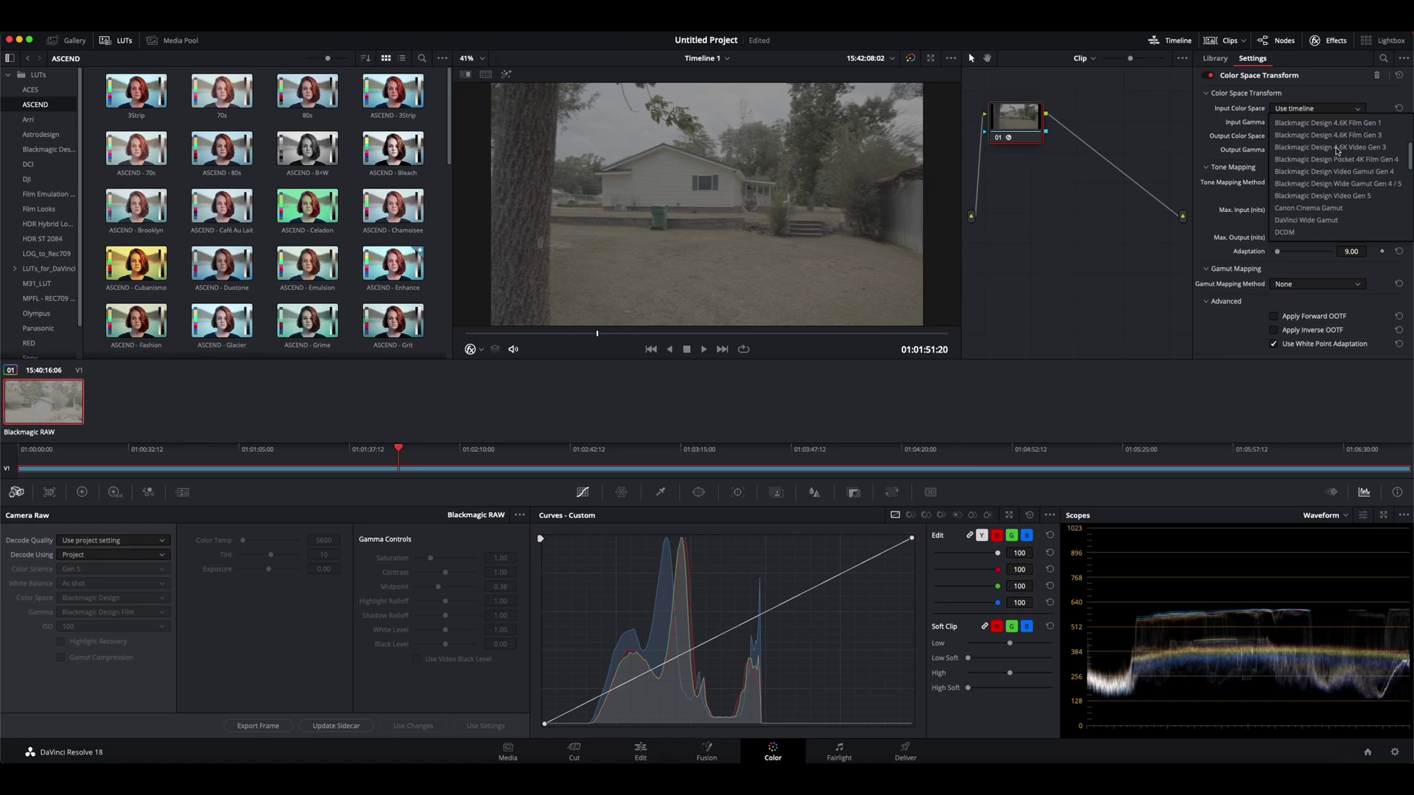
{"action": "scroll", "coordinate": [1285, 154], "scroll_direction": "down", "scroll_amount": 3}
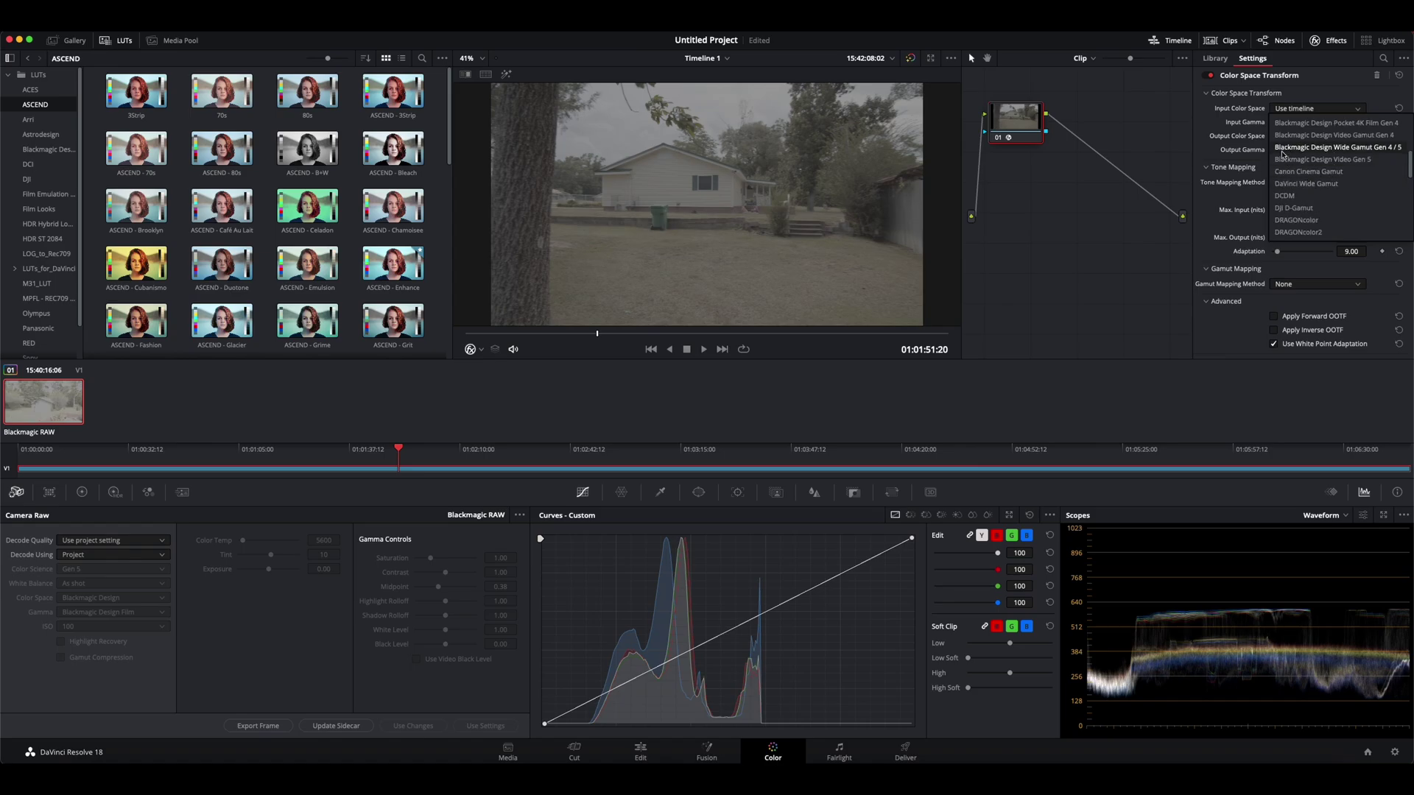
{"action": "left_click", "coordinate": [1378, 148]}
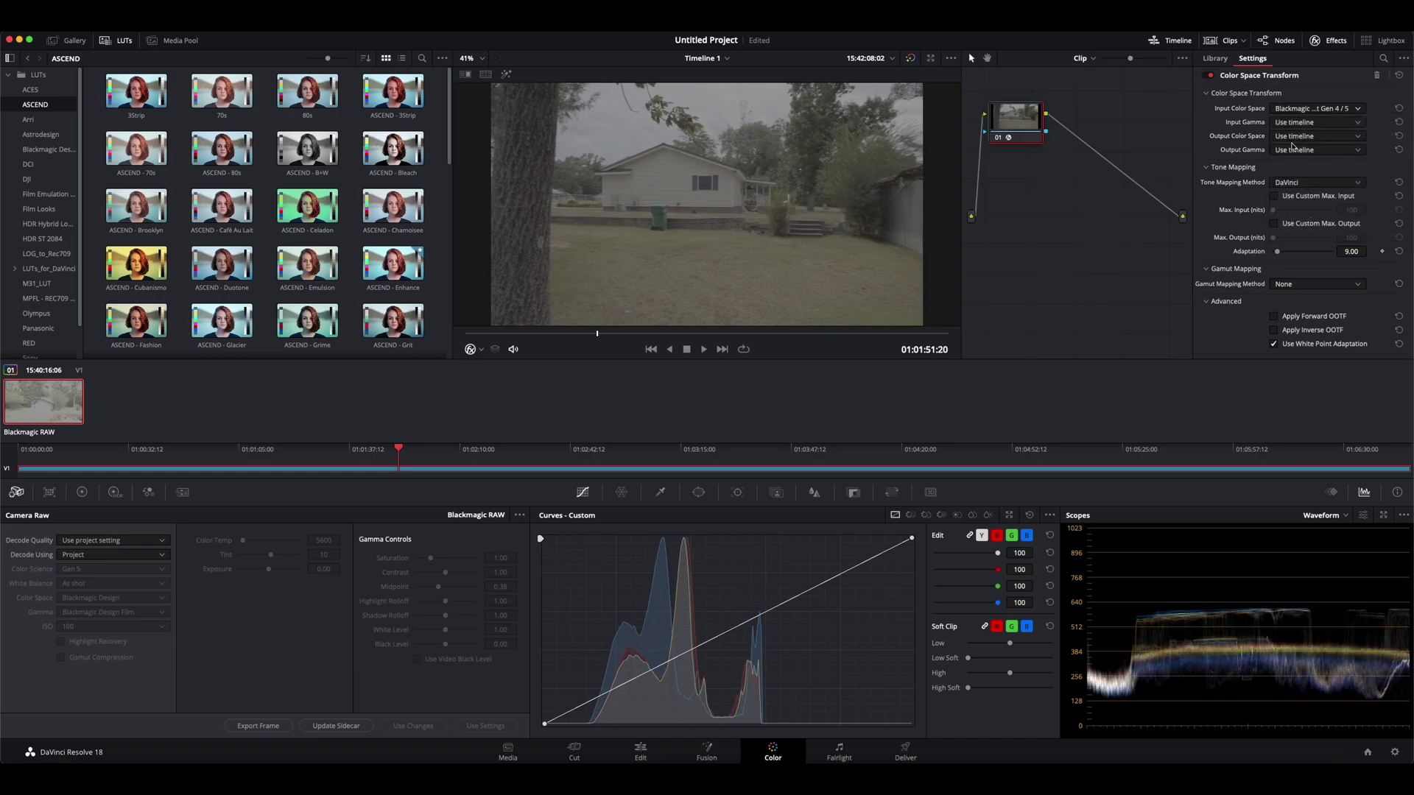
{"action": "left_click", "coordinate": [1346, 126]}
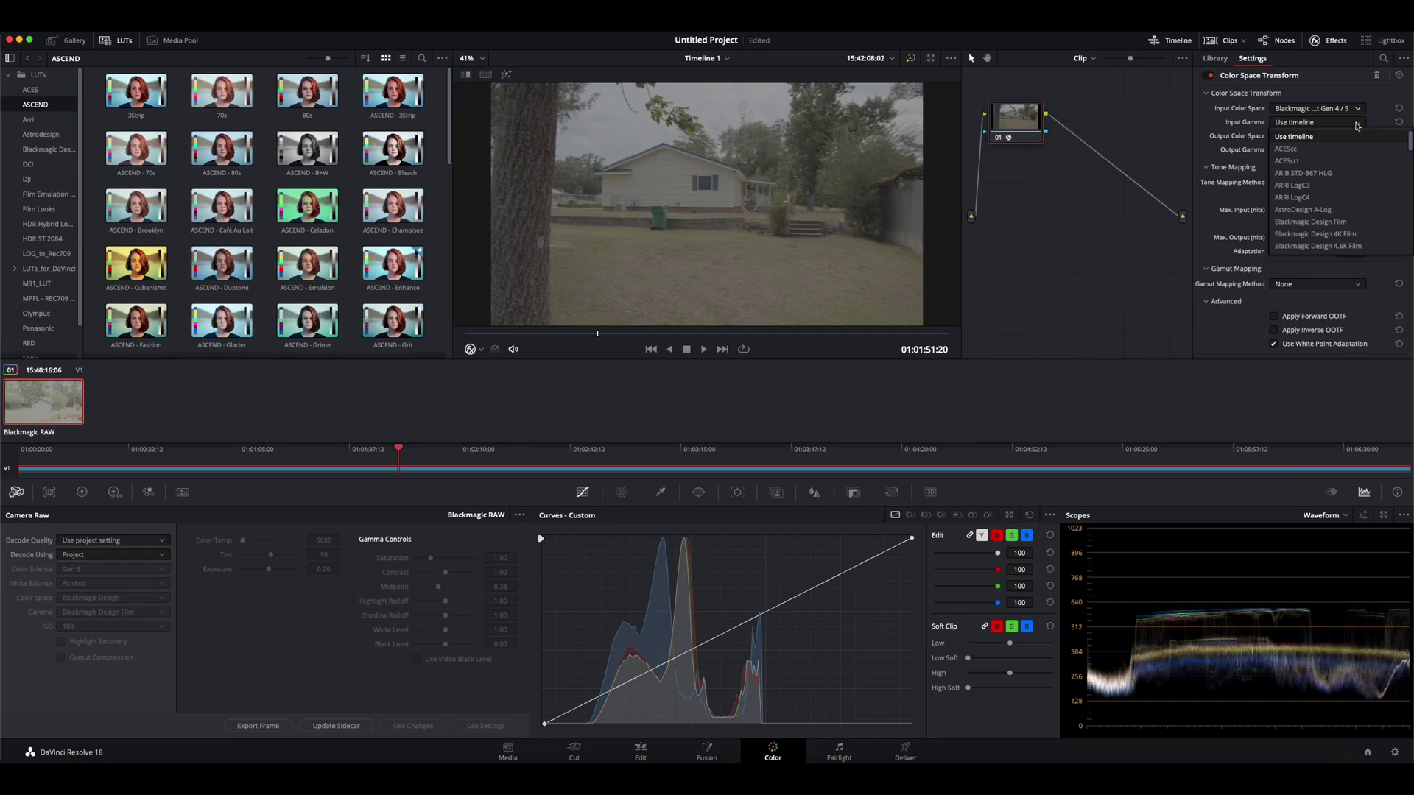
{"action": "scroll", "coordinate": [1332, 180], "scroll_direction": "down", "scroll_amount": 5}
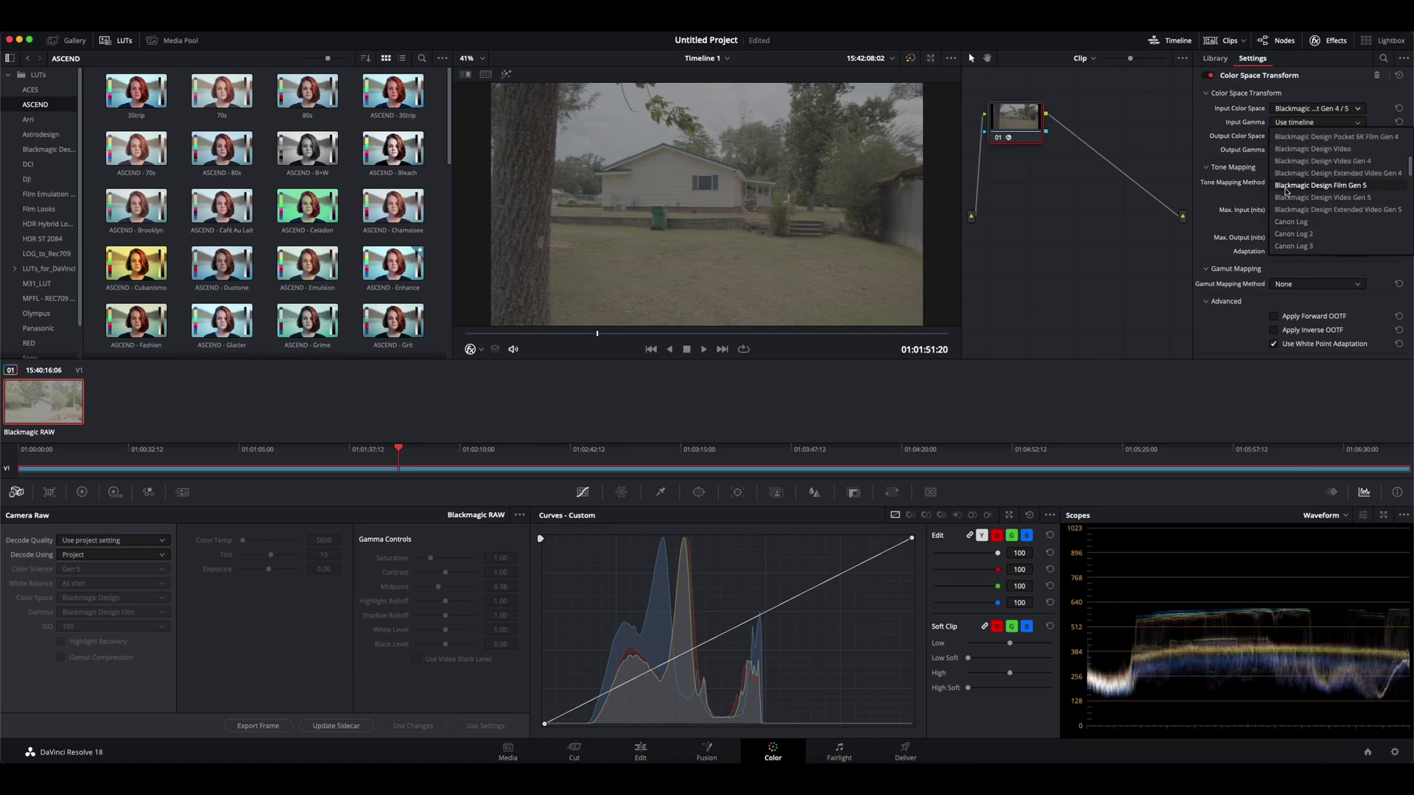
{"action": "left_click", "coordinate": [1355, 186]}
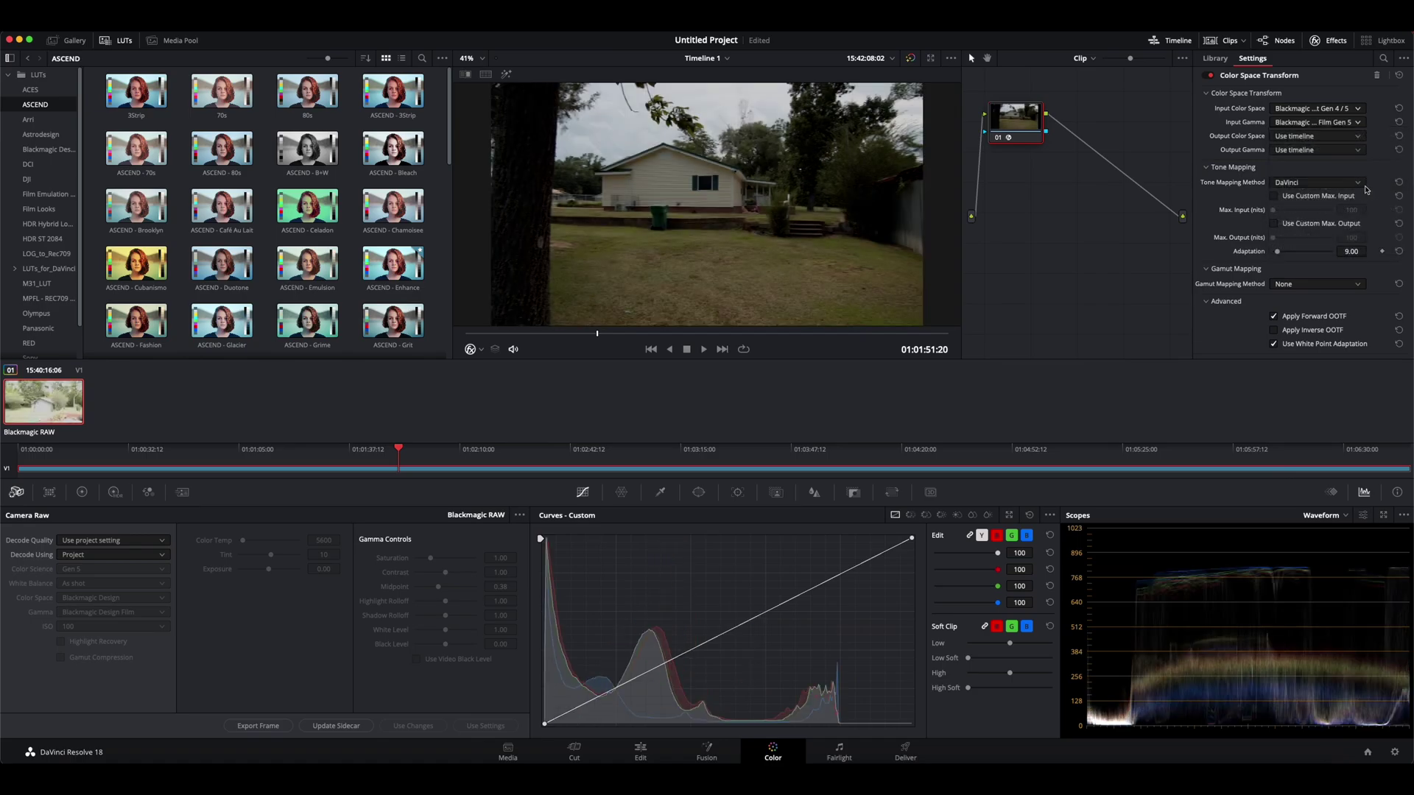
Step: Set the transform's output to Rec.709 with Gamma 2.4, comparing node 01 against the log image
{"action": "left_click", "coordinate": [1359, 140]}
{"action": "scroll", "coordinate": [1311, 211], "scroll_direction": "down", "scroll_amount": 3}
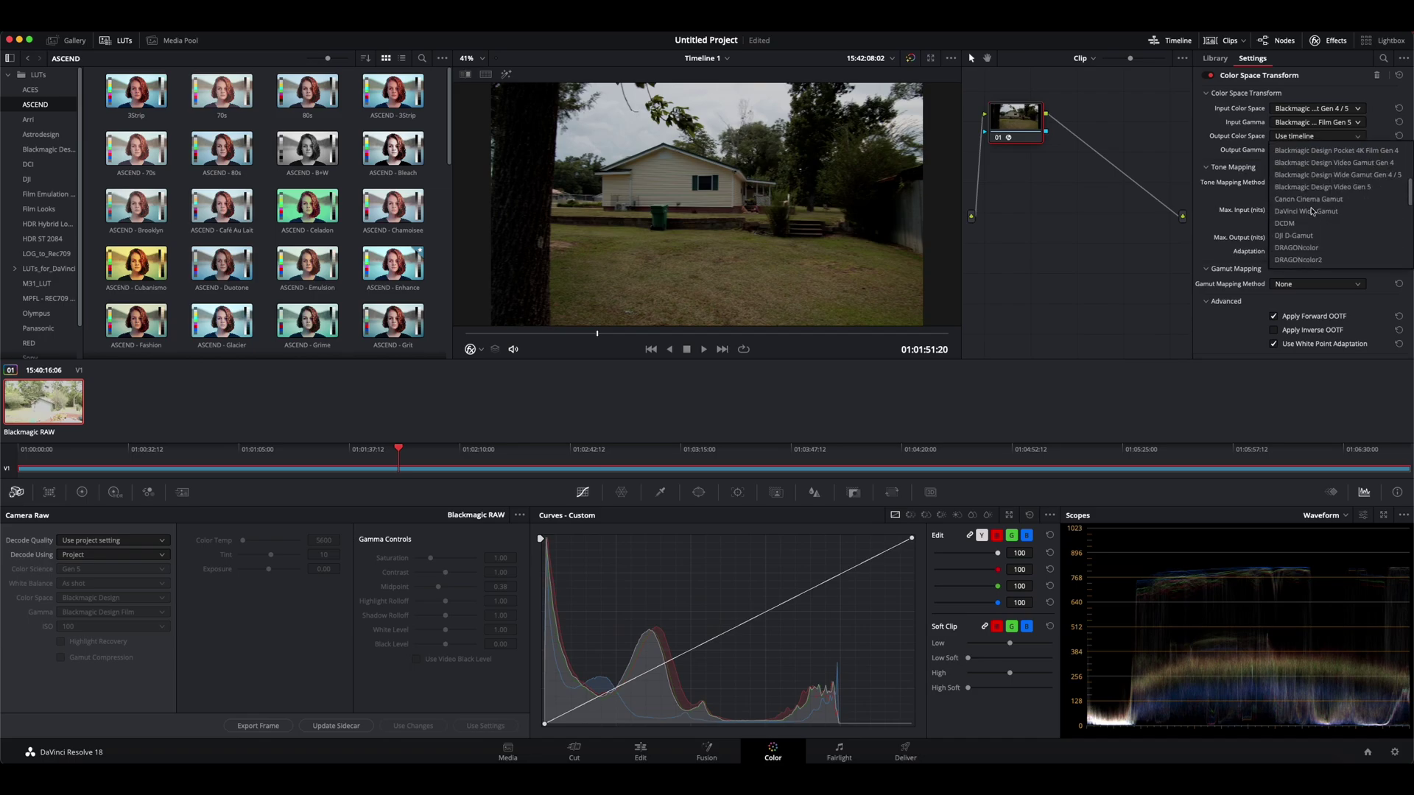
{"action": "scroll", "coordinate": [1311, 211], "scroll_direction": "down", "scroll_amount": 2}
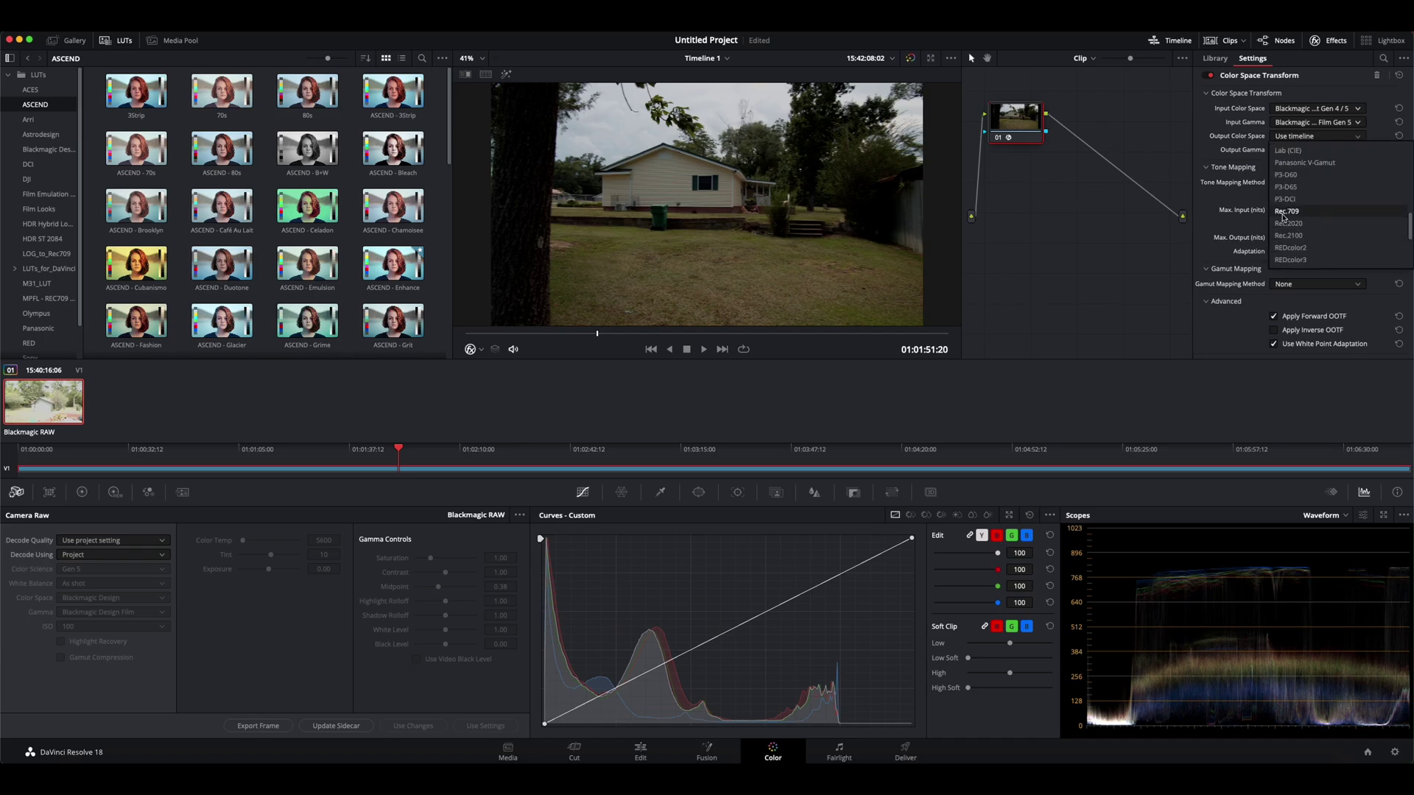
{"action": "left_click", "coordinate": [1285, 211]}
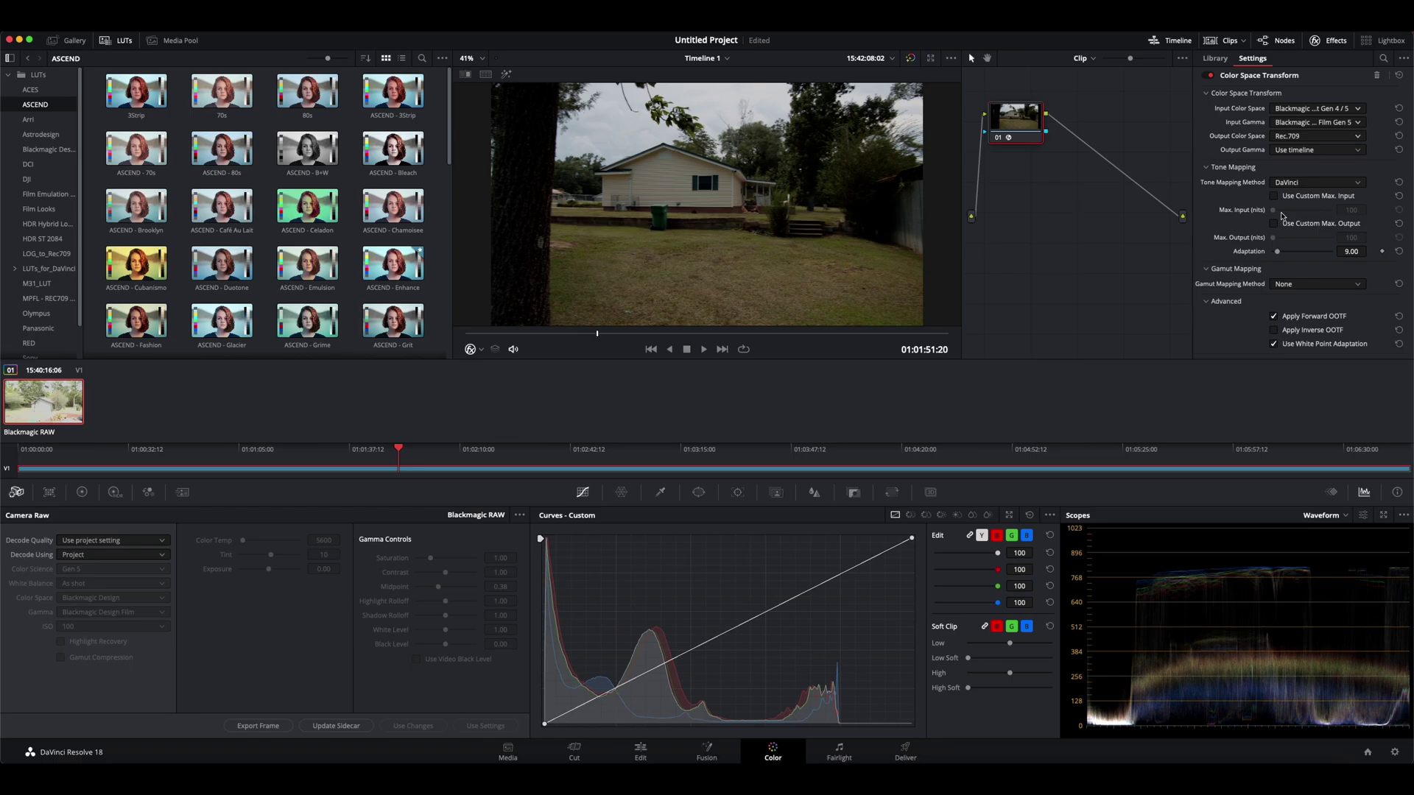
{"action": "left_click", "coordinate": [1359, 150]}
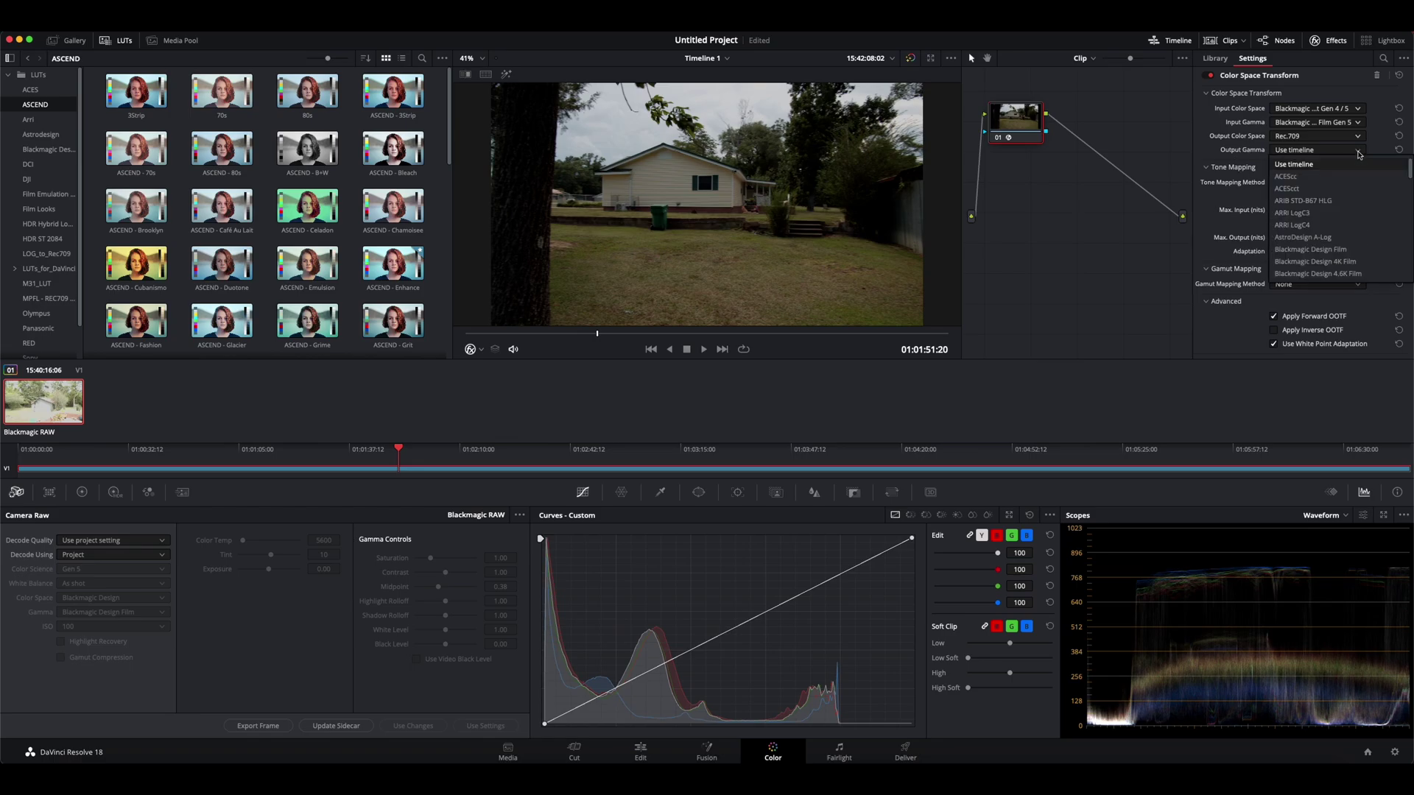
{"action": "scroll", "coordinate": [1312, 215], "scroll_direction": "down", "scroll_amount": 10}
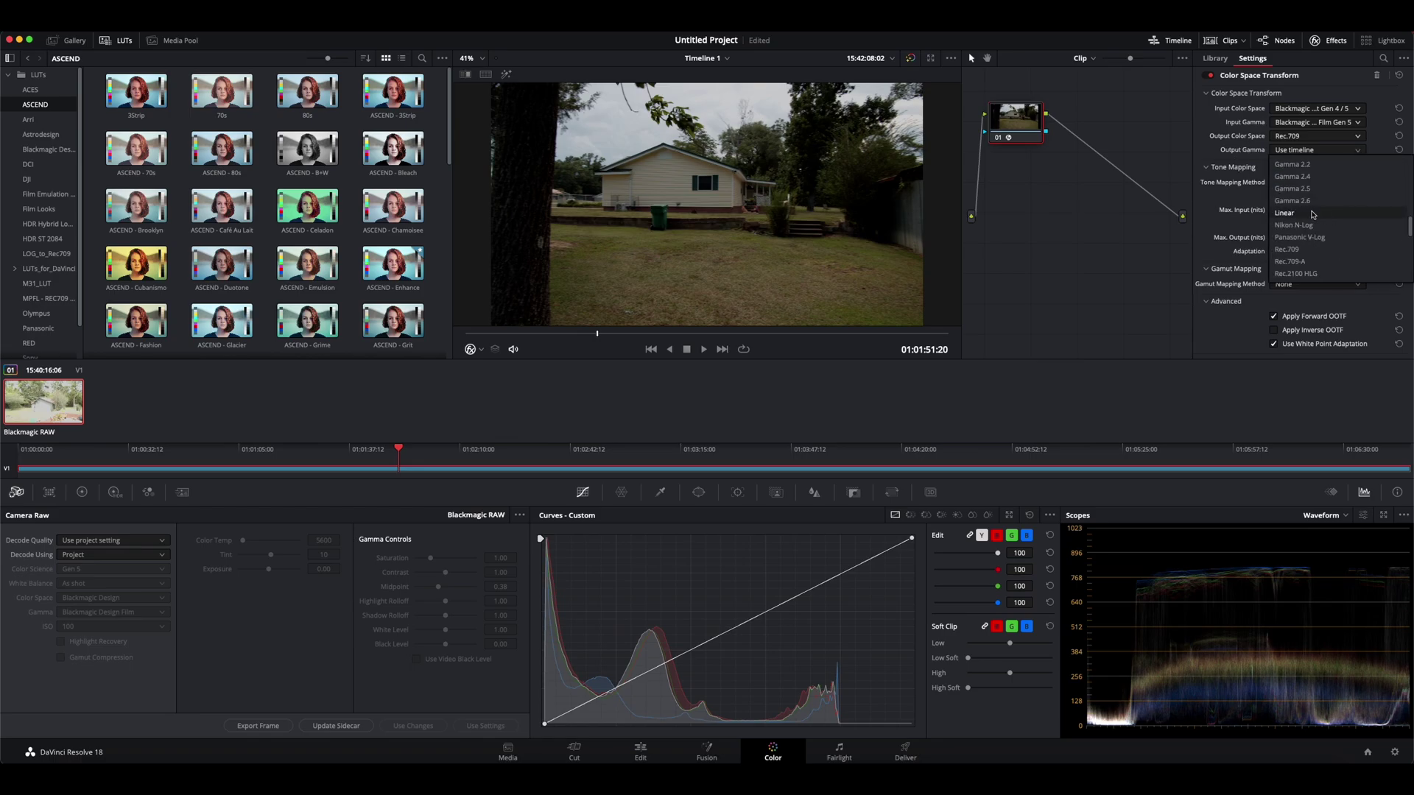
{"action": "left_click", "coordinate": [1291, 177]}
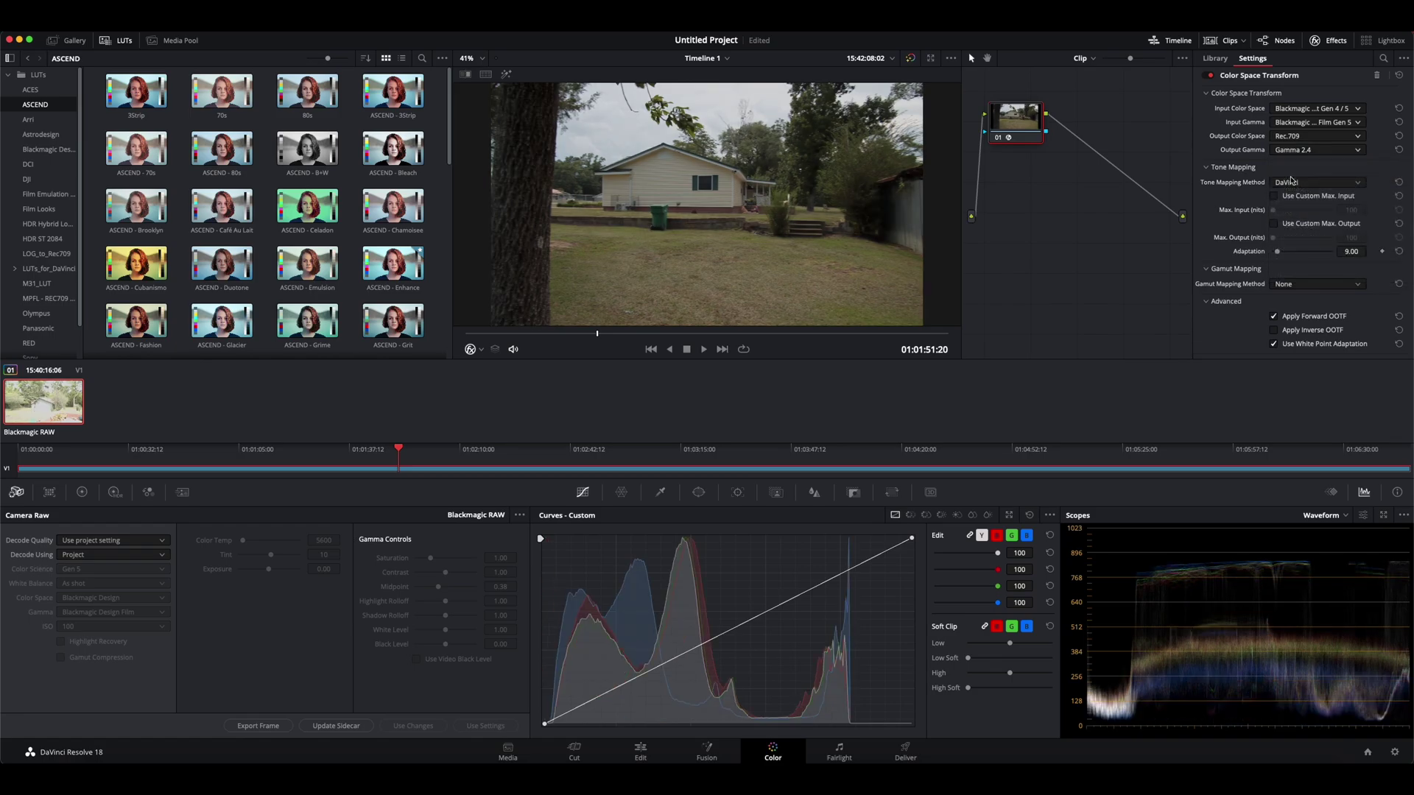
{"action": "left_click", "coordinate": [999, 139]}
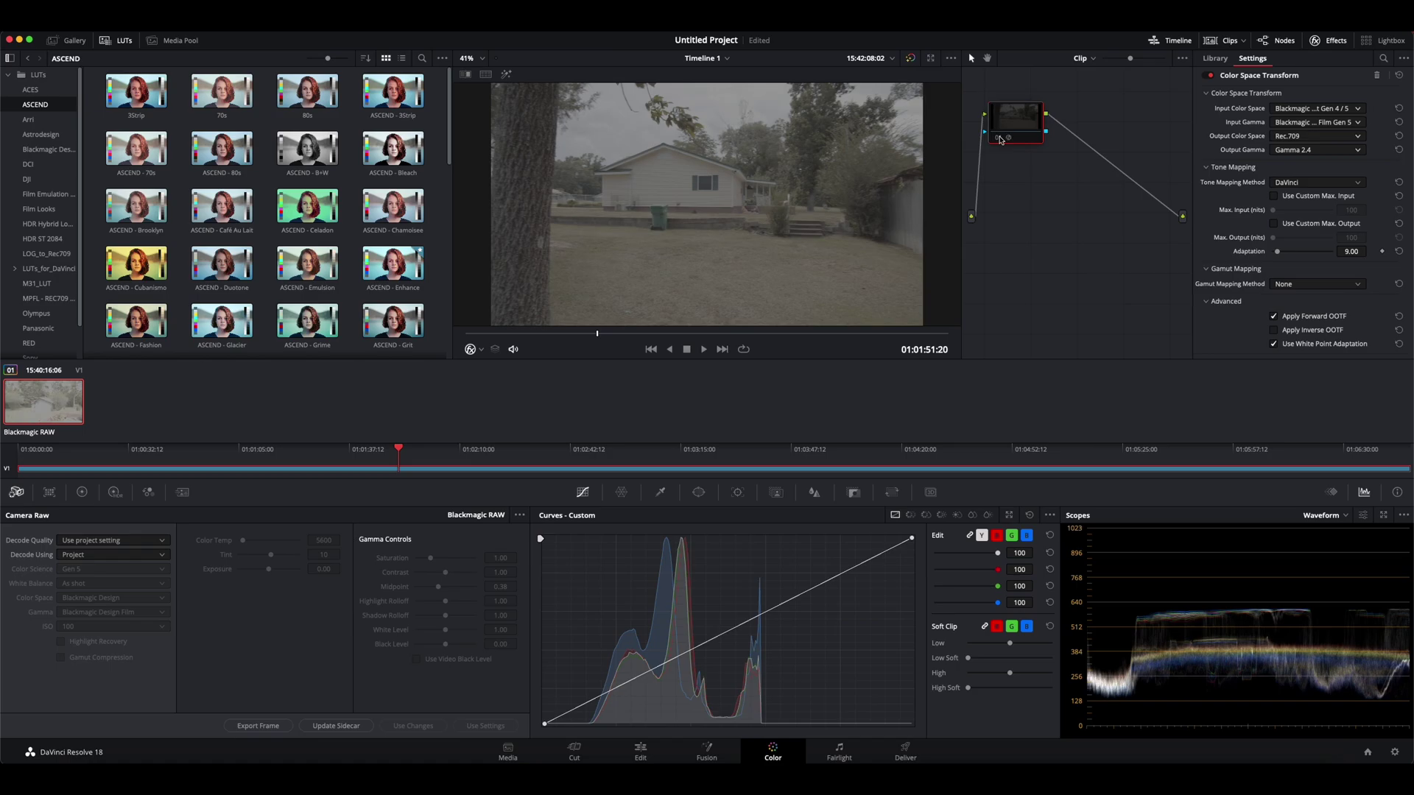
{"action": "left_click", "coordinate": [999, 139]}
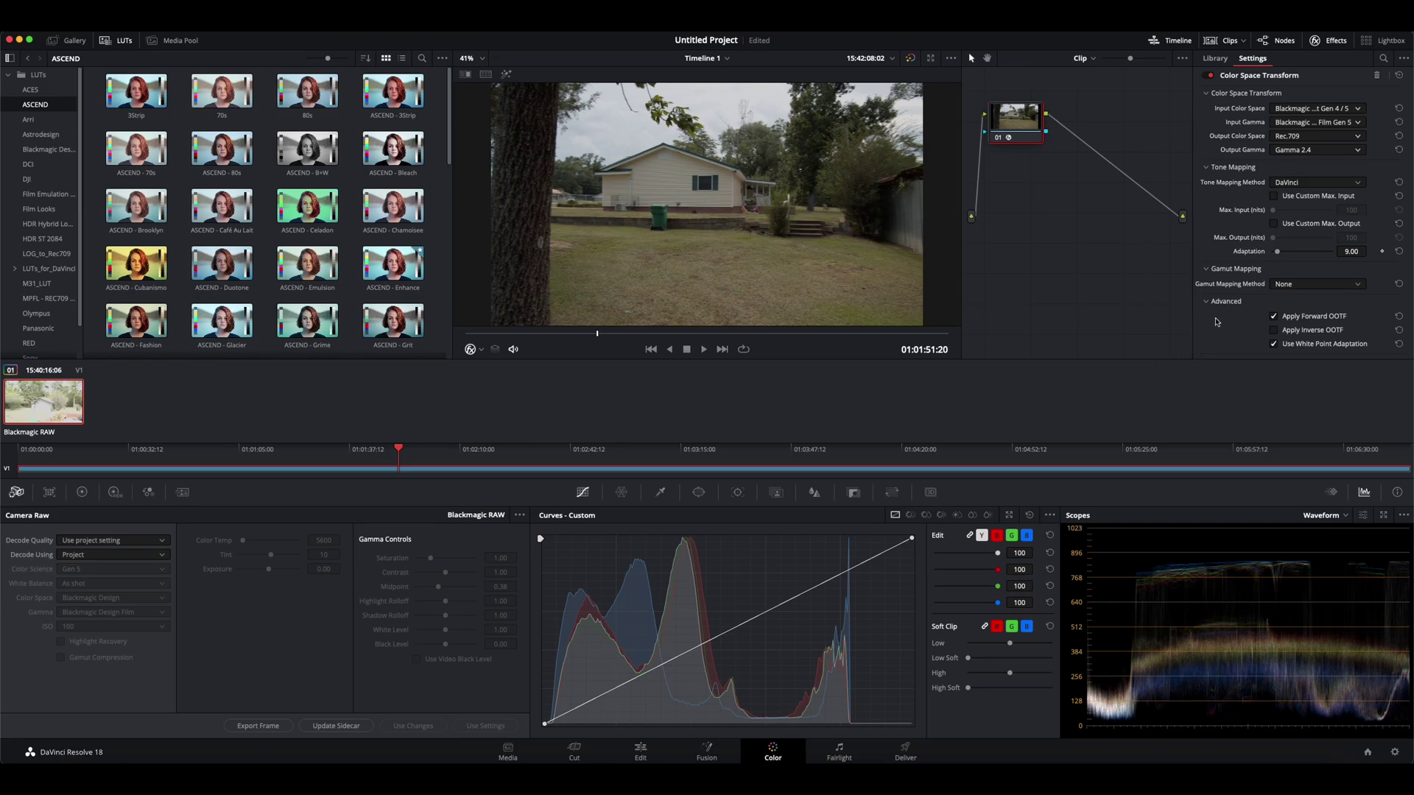
Step: Use Saturation Compression as the gamut mapping method
{"action": "left_click", "coordinate": [1359, 286]}
{"action": "left_click", "coordinate": [1317, 312]}
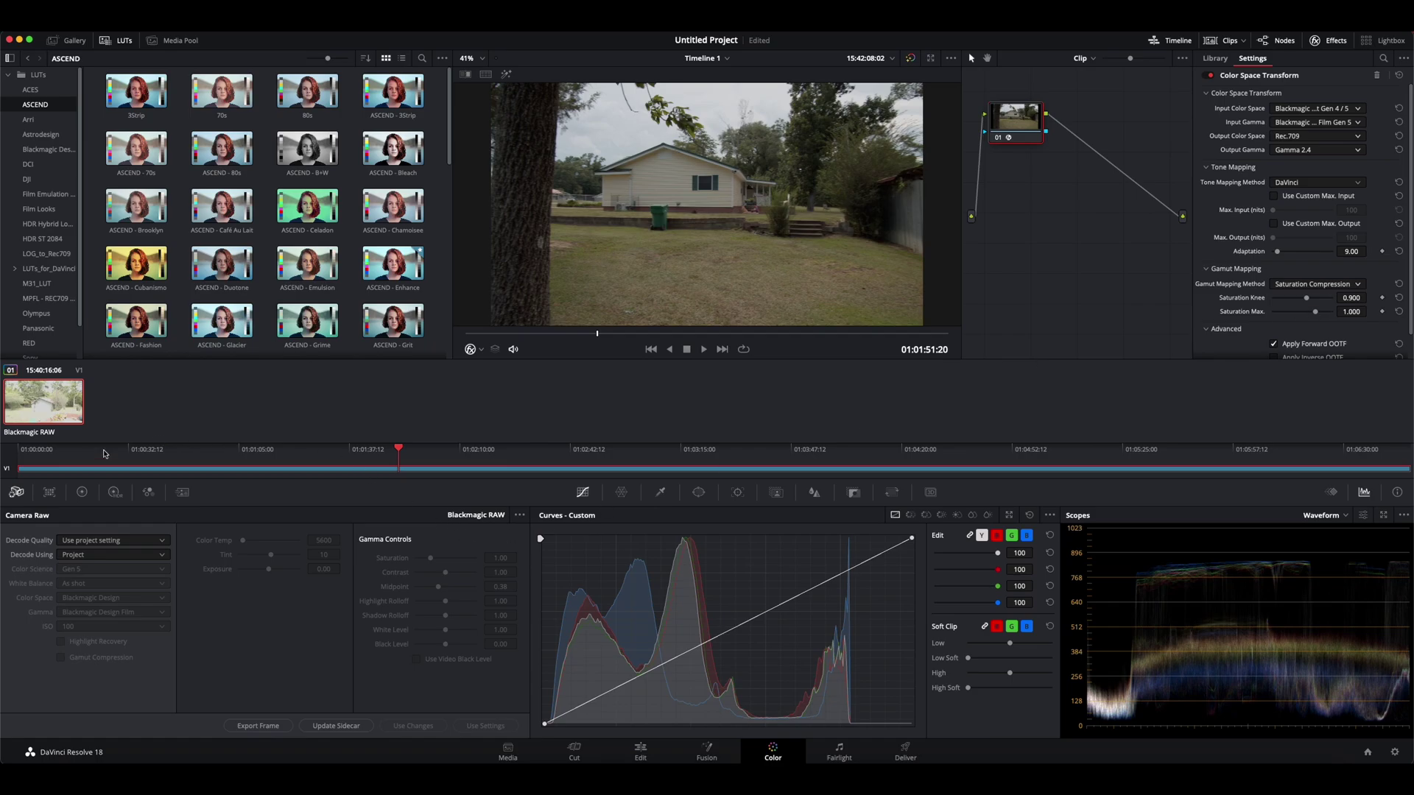
{"action": "left_click", "coordinate": [162, 556]}
Step: Decode the clip's raw per Clip with Daylight white balance, trying ISO 400 before settling on 100
{"action": "left_click", "coordinate": [77, 606]}
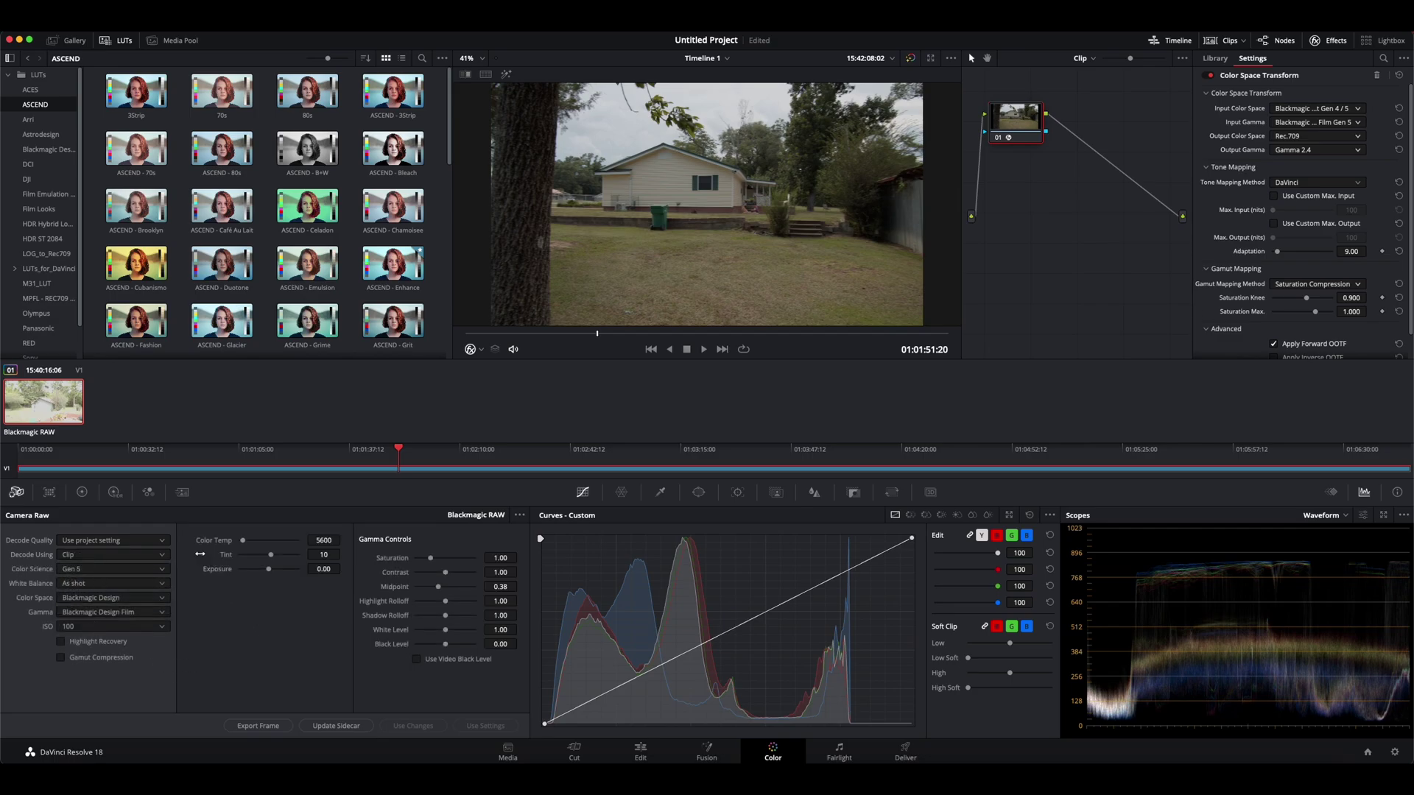
{"action": "left_click", "coordinate": [103, 583]}
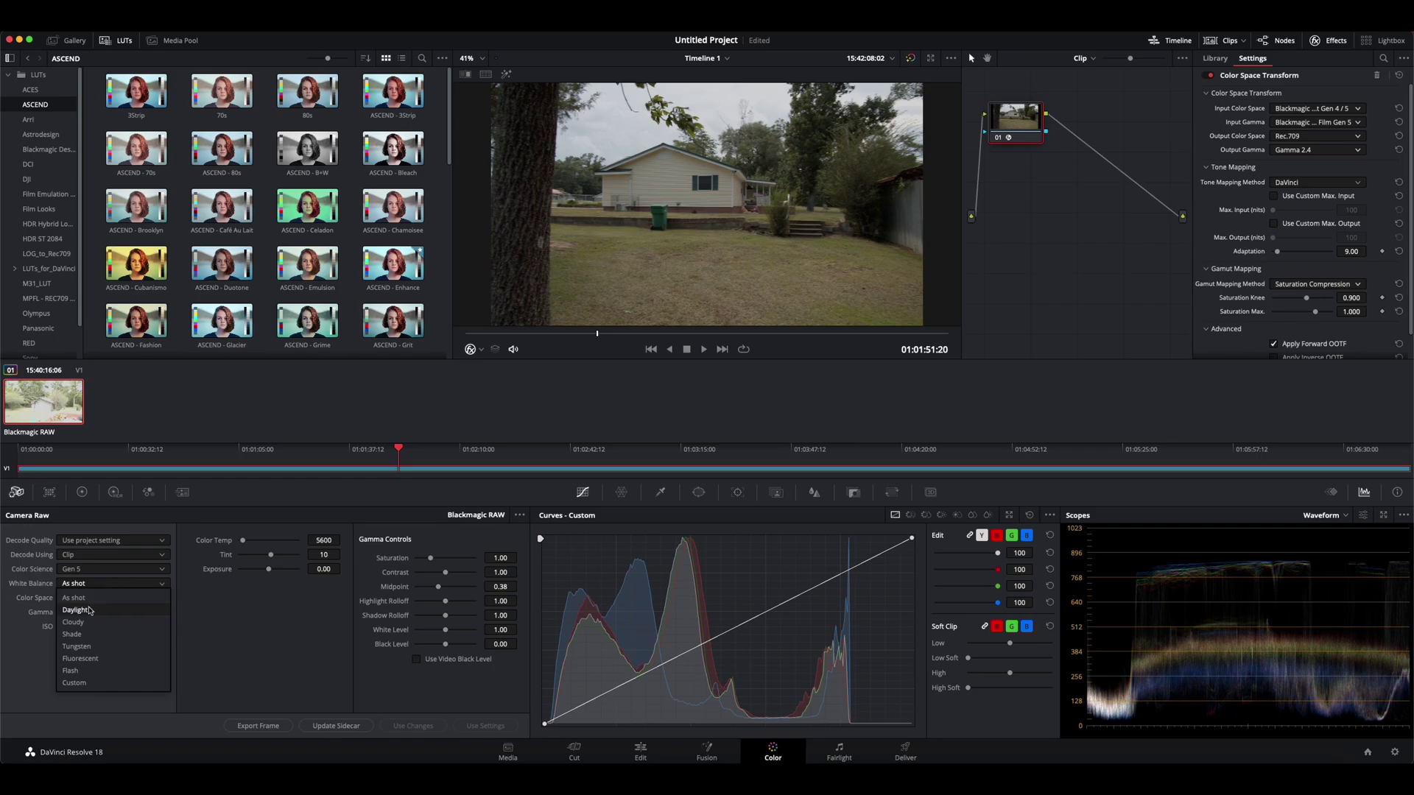
{"action": "left_click", "coordinate": [89, 610]}
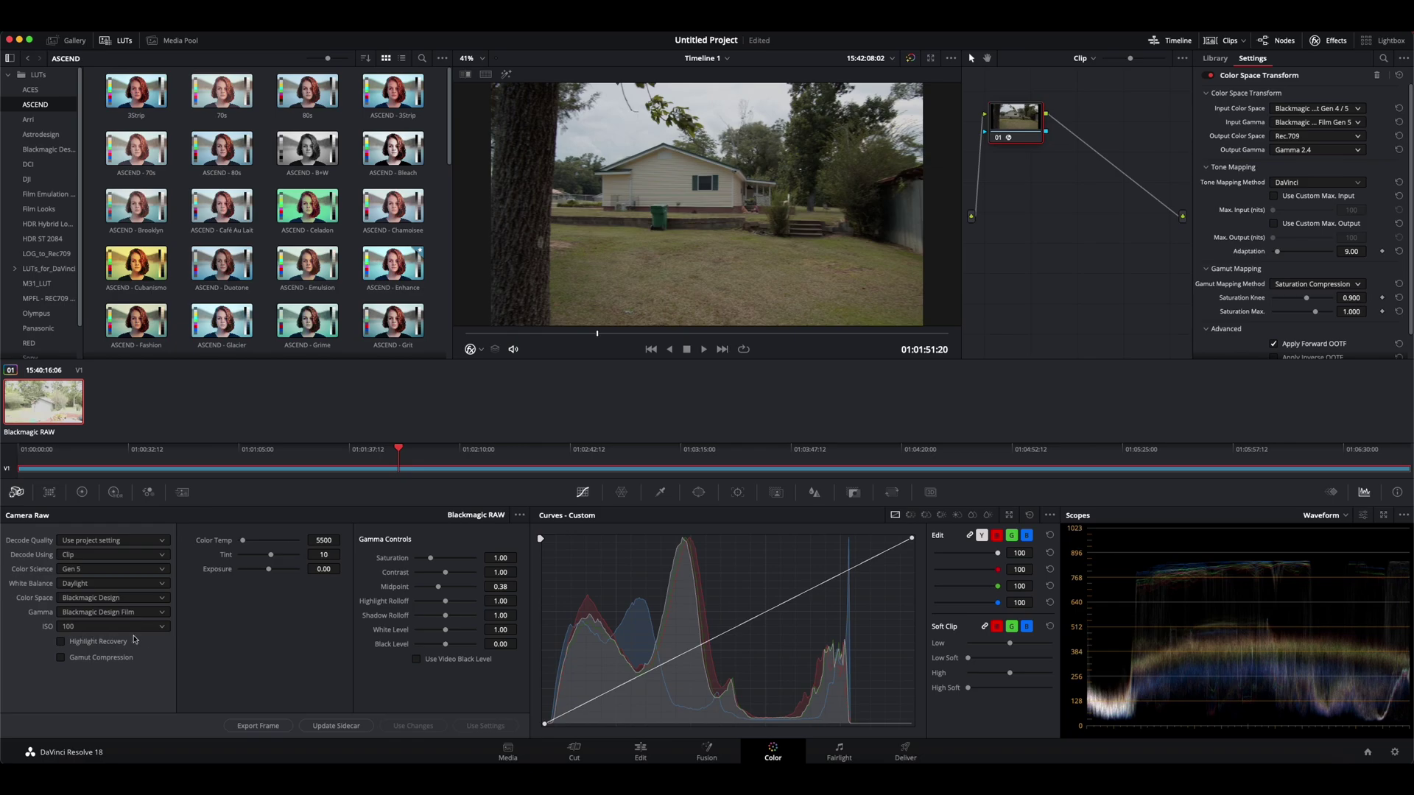
{"action": "left_click", "coordinate": [162, 627]}
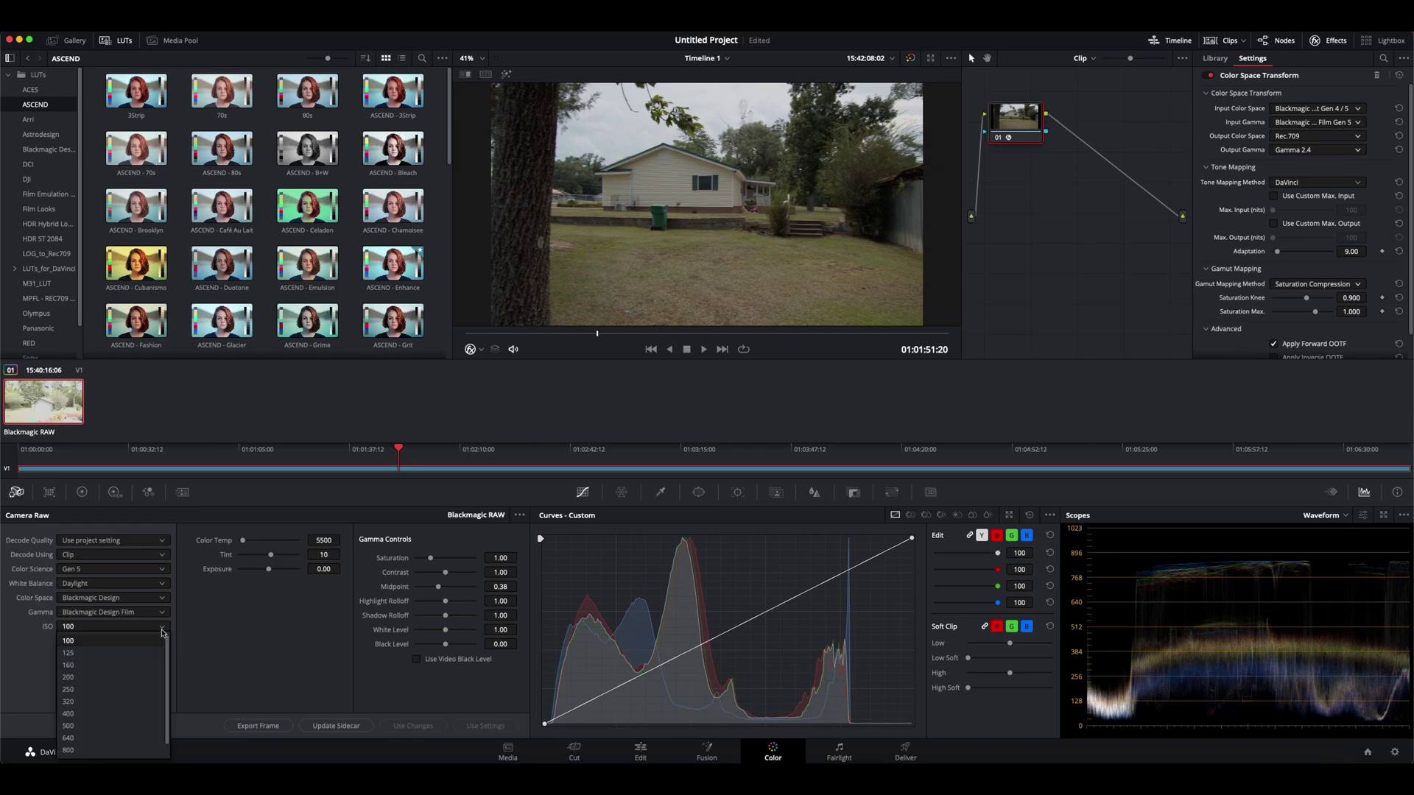
{"action": "left_click", "coordinate": [94, 713]}
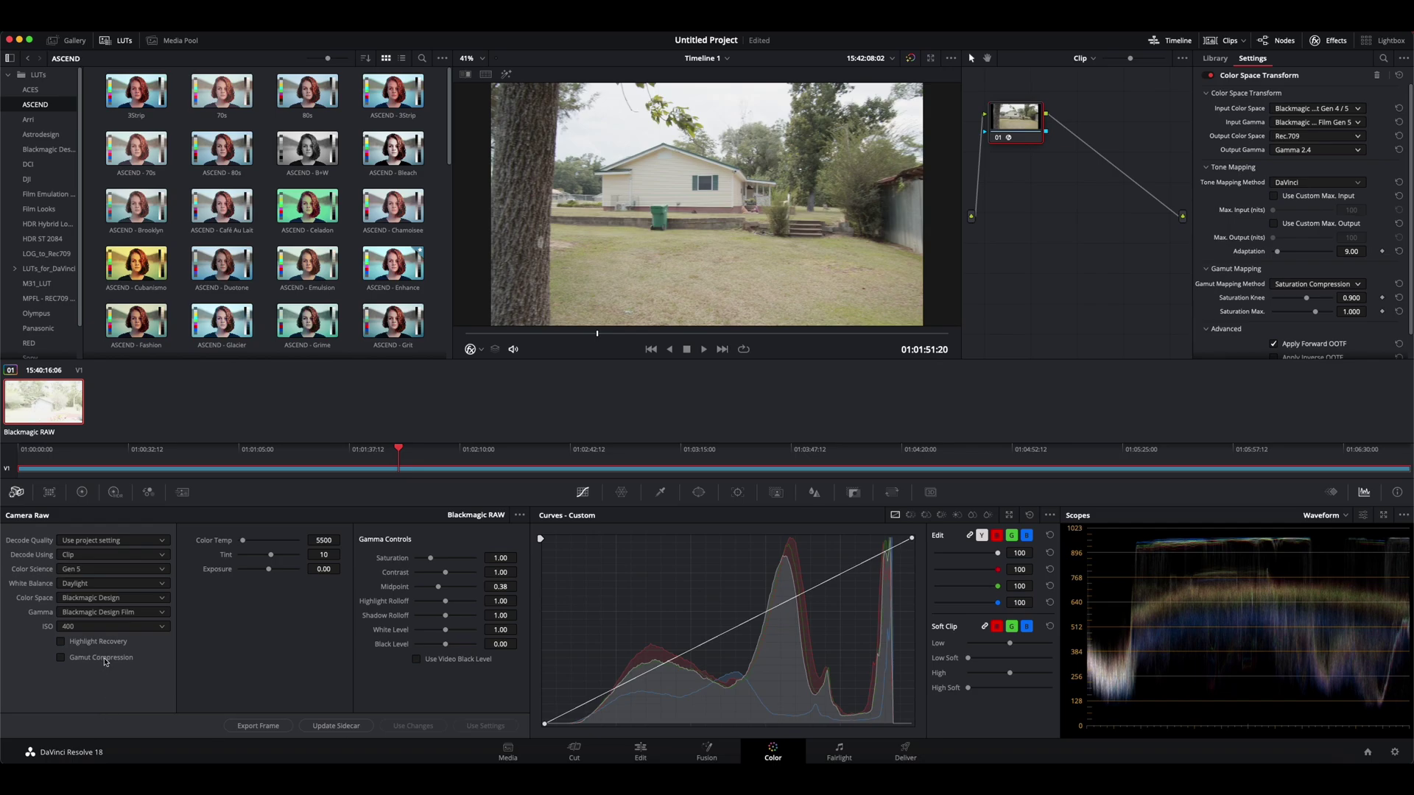
{"action": "left_click", "coordinate": [161, 627]}
{"action": "left_click", "coordinate": [133, 640]}
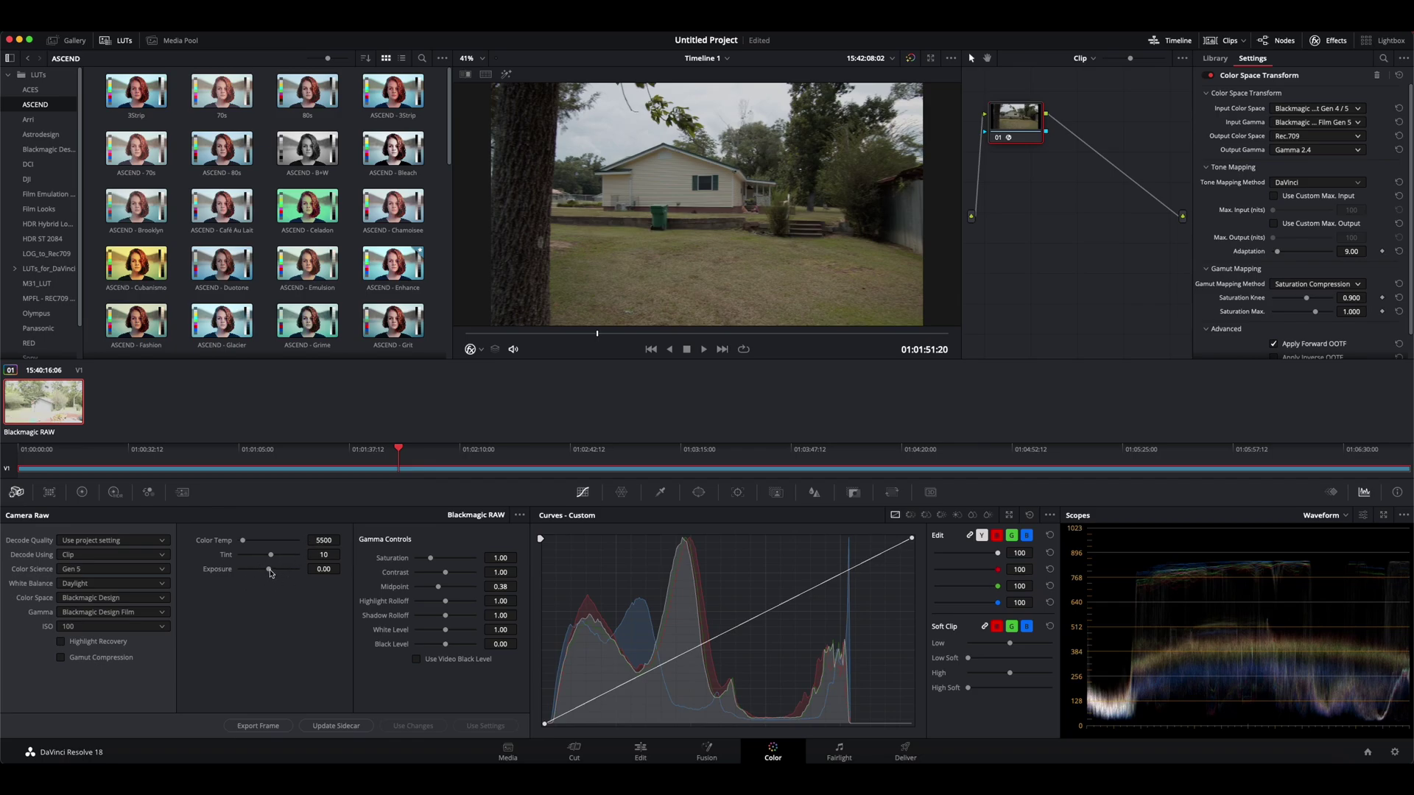
Step: Raise raw exposure to 0.82, saturation to 1.35, highlight rolloff to 1.16, and enable video black level
{"action": "left_click_drag", "start_coordinate": [270, 573], "coordinate": [274, 575]}
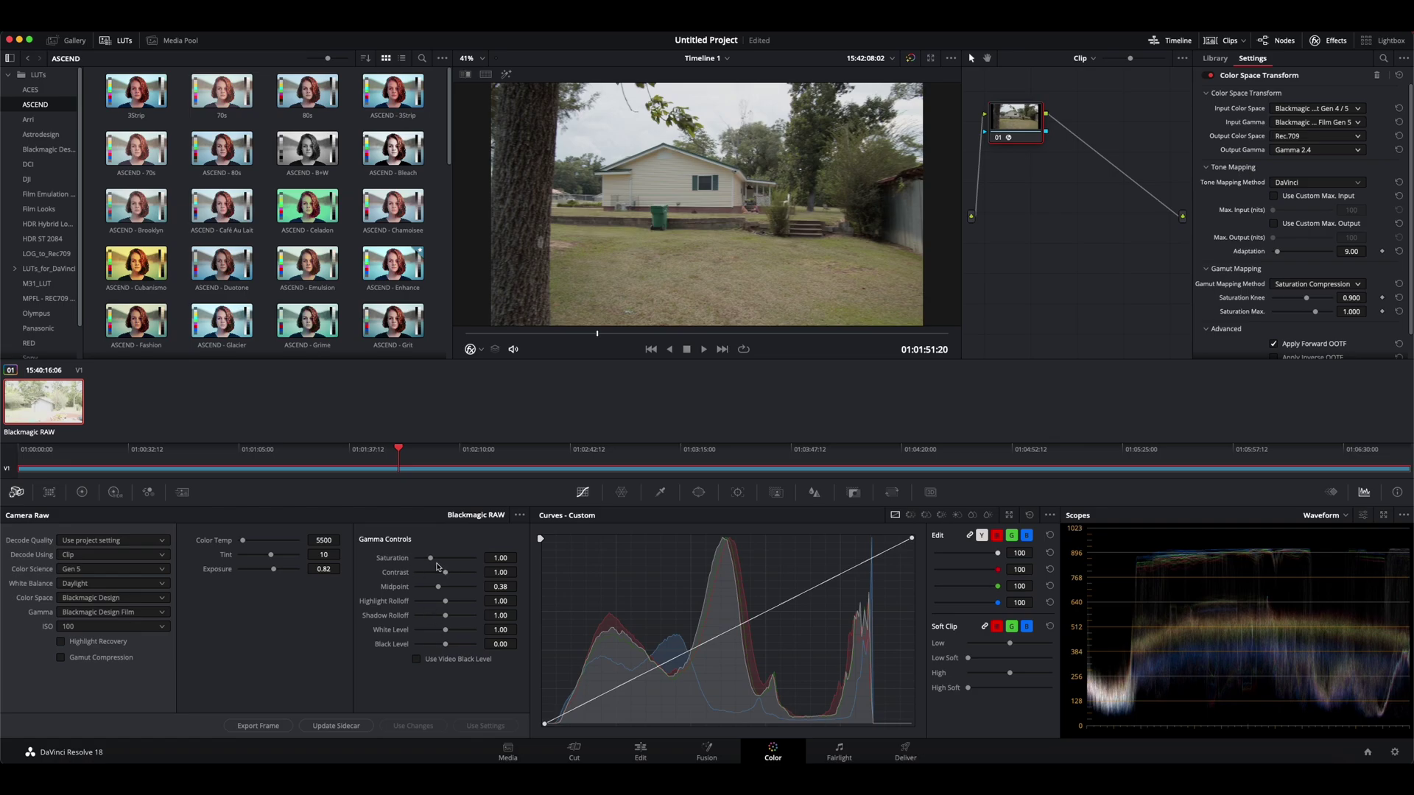
{"action": "left_click_drag", "start_coordinate": [431, 558], "coordinate": [438, 590]}
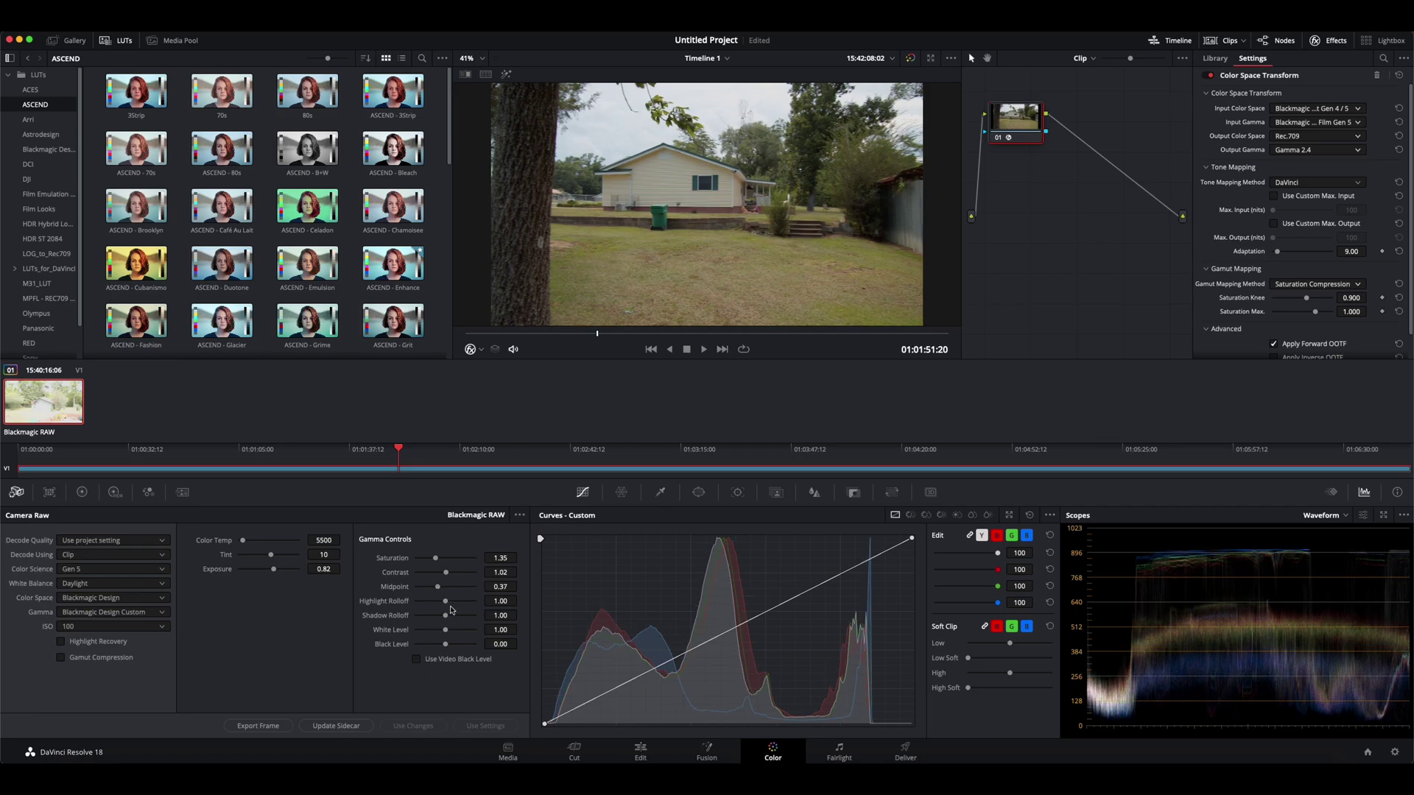
{"action": "left_click_drag", "start_coordinate": [448, 604], "coordinate": [452, 605]}
{"action": "left_click", "coordinate": [416, 660]}
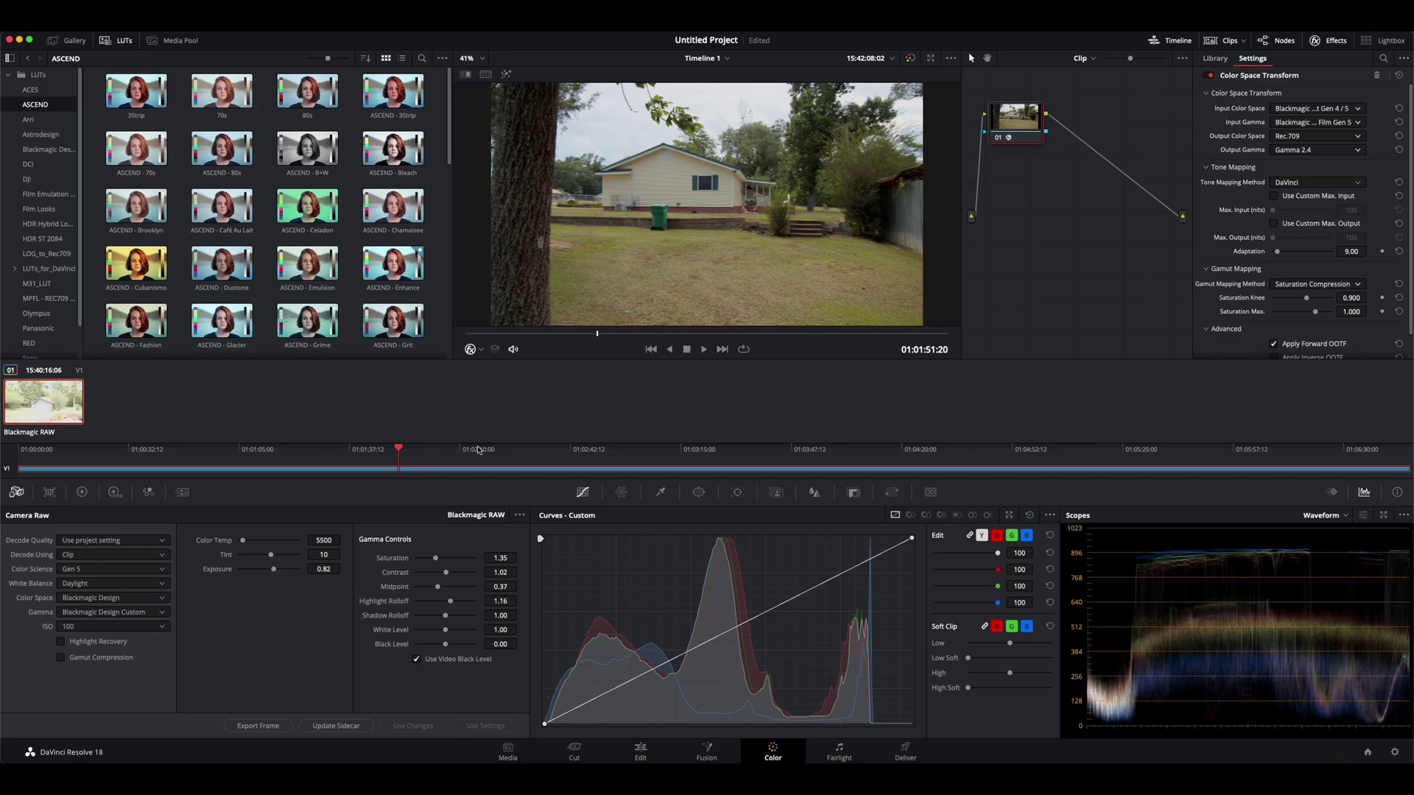
{"action": "left_click", "coordinate": [998, 138]}
{"action": "left_click", "coordinate": [998, 138]}
Step: Add serial node 02 carrying the ASCEND - Enhance favourite LUT
{"action": "key", "text": "alt+s"}
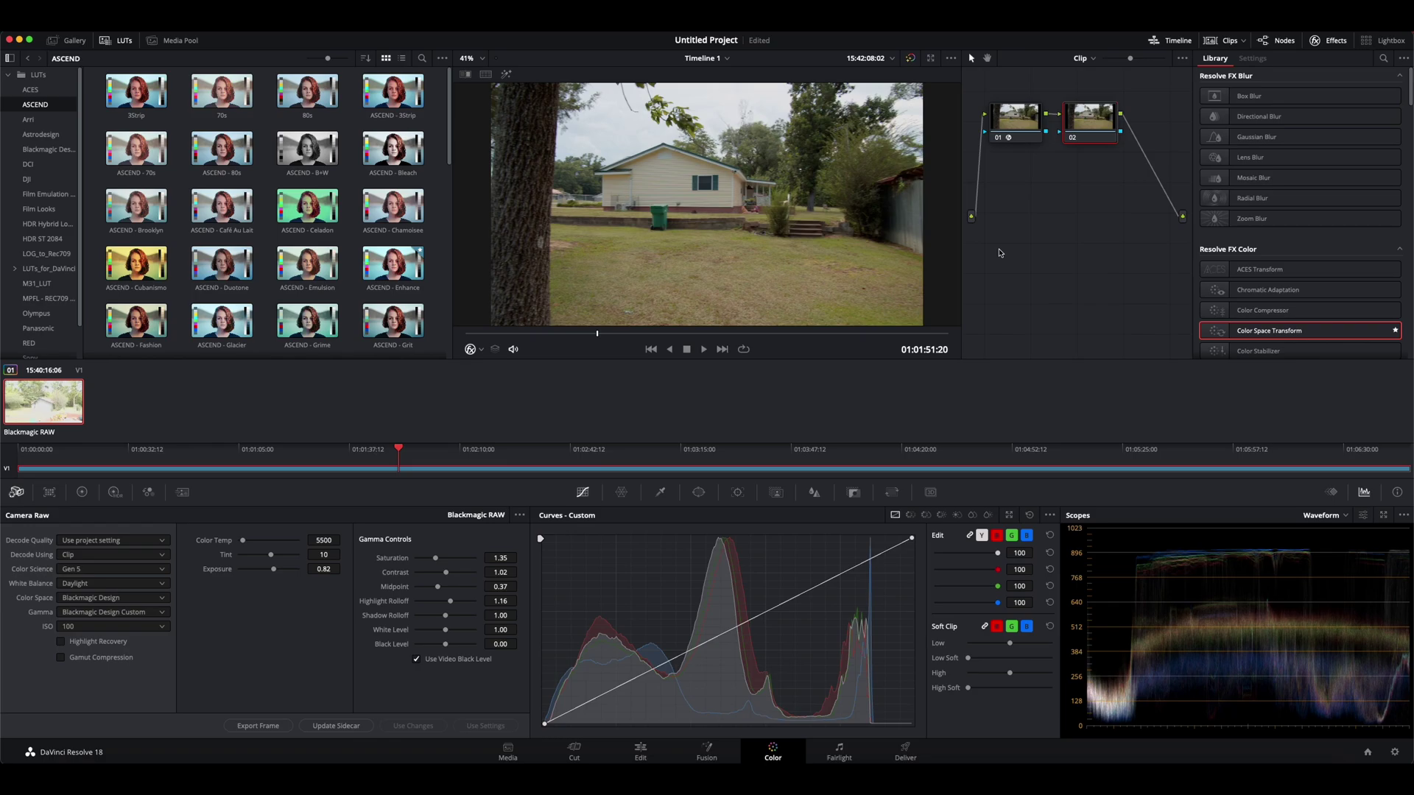
{"action": "right_click", "coordinate": [1087, 123]}
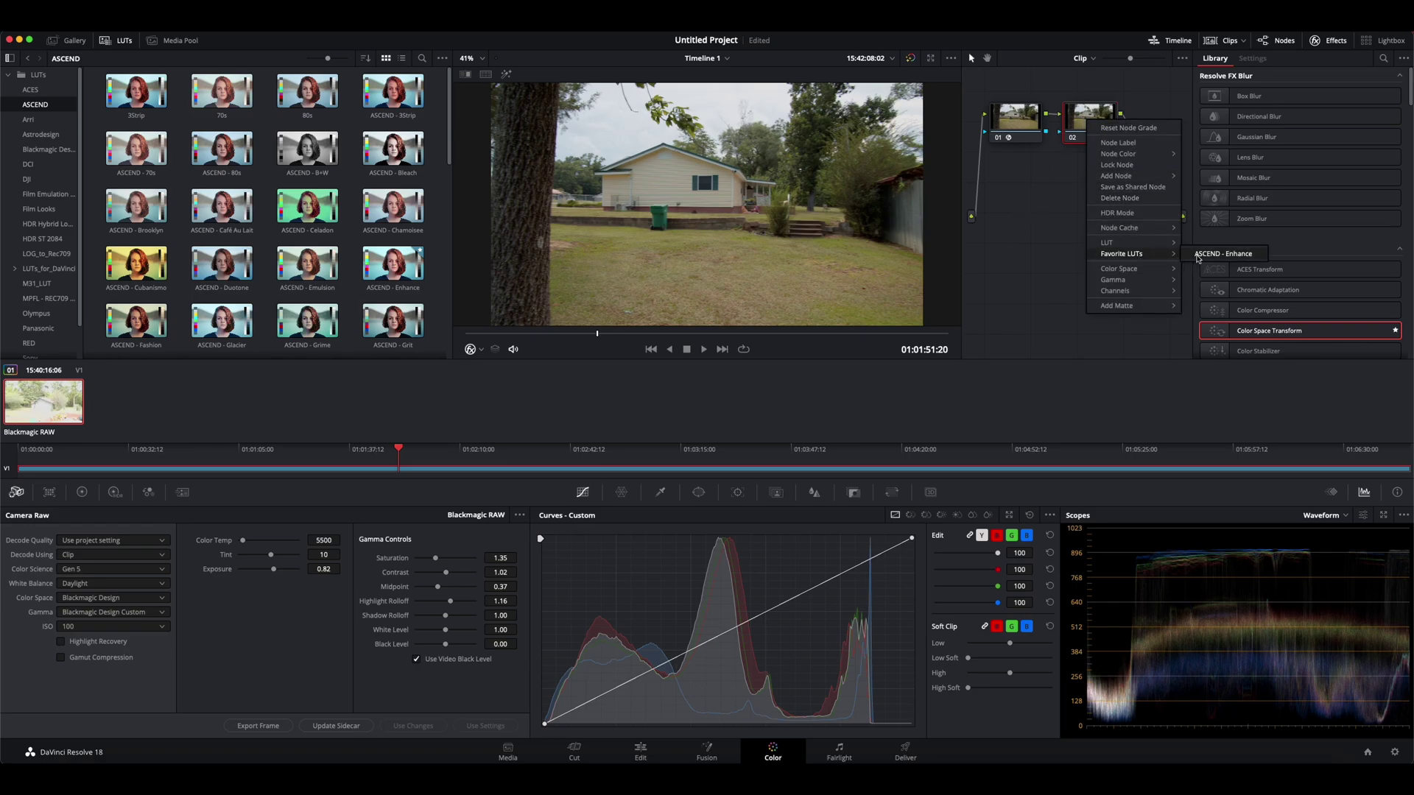
{"action": "left_click", "coordinate": [1197, 257]}
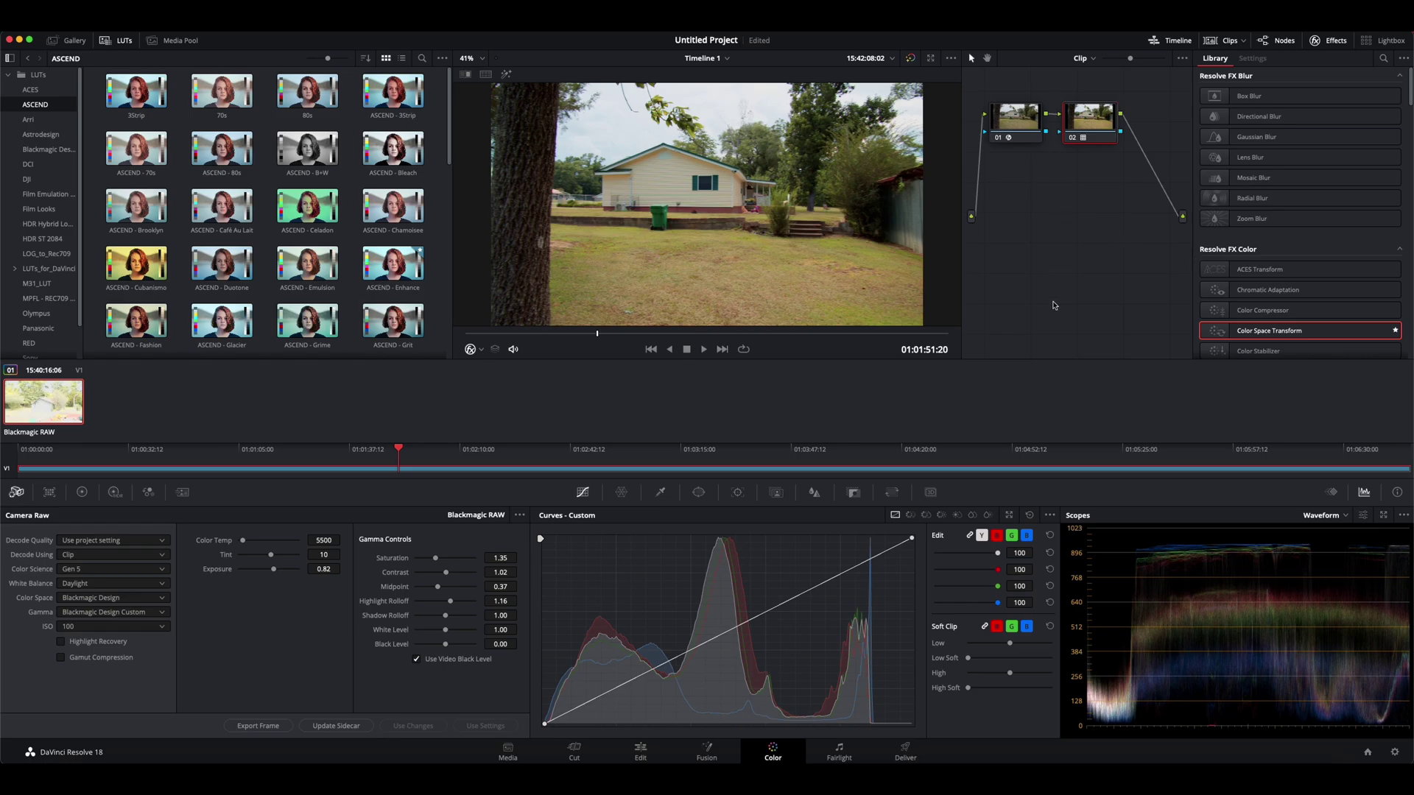
Step: Lower node 02's key output gain to 0.800, then compare with the node and all grades bypassed
{"action": "left_click", "coordinate": [851, 495]}
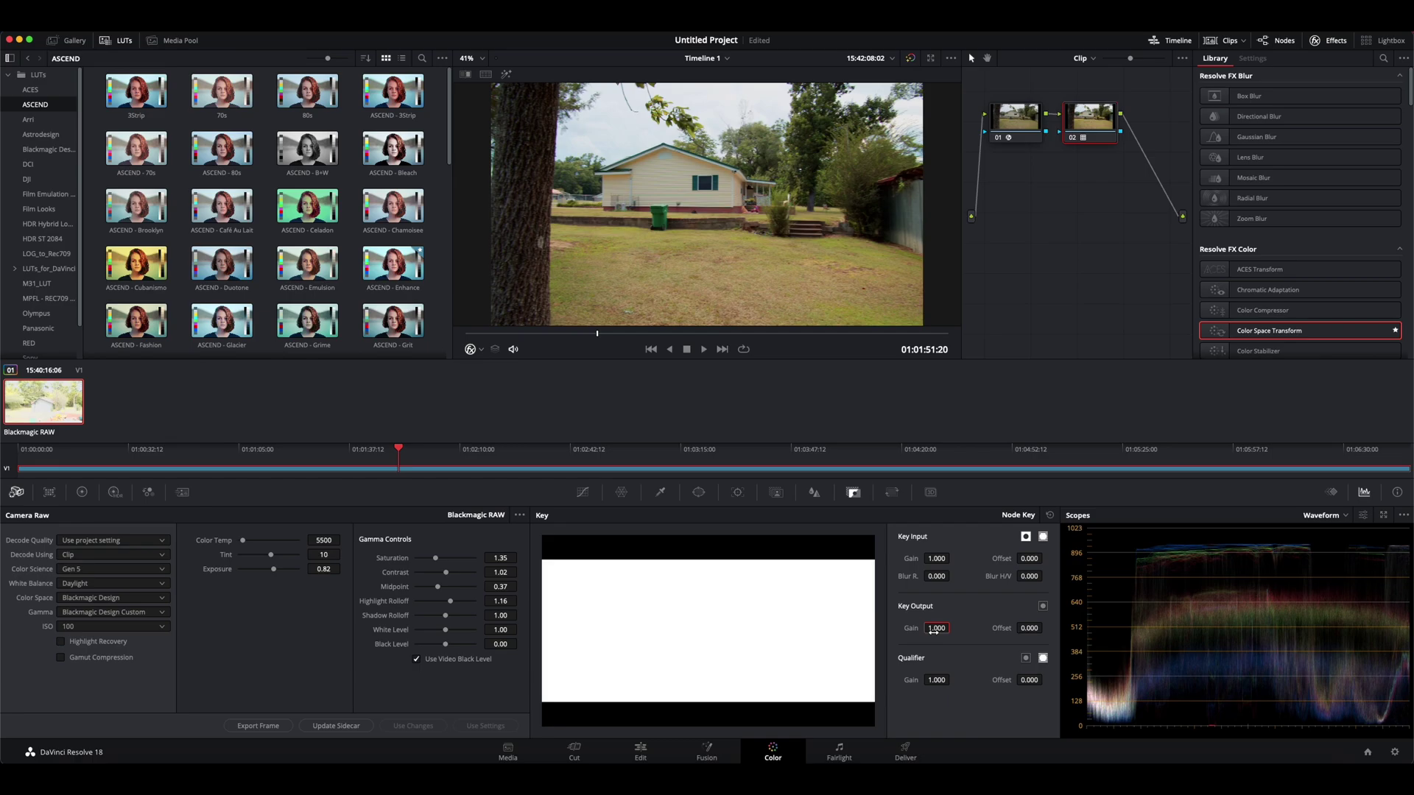
{"action": "double_click", "coordinate": [934, 631]}
{"action": "type", "text": "0.8"}
{"action": "key", "text": "Return"}
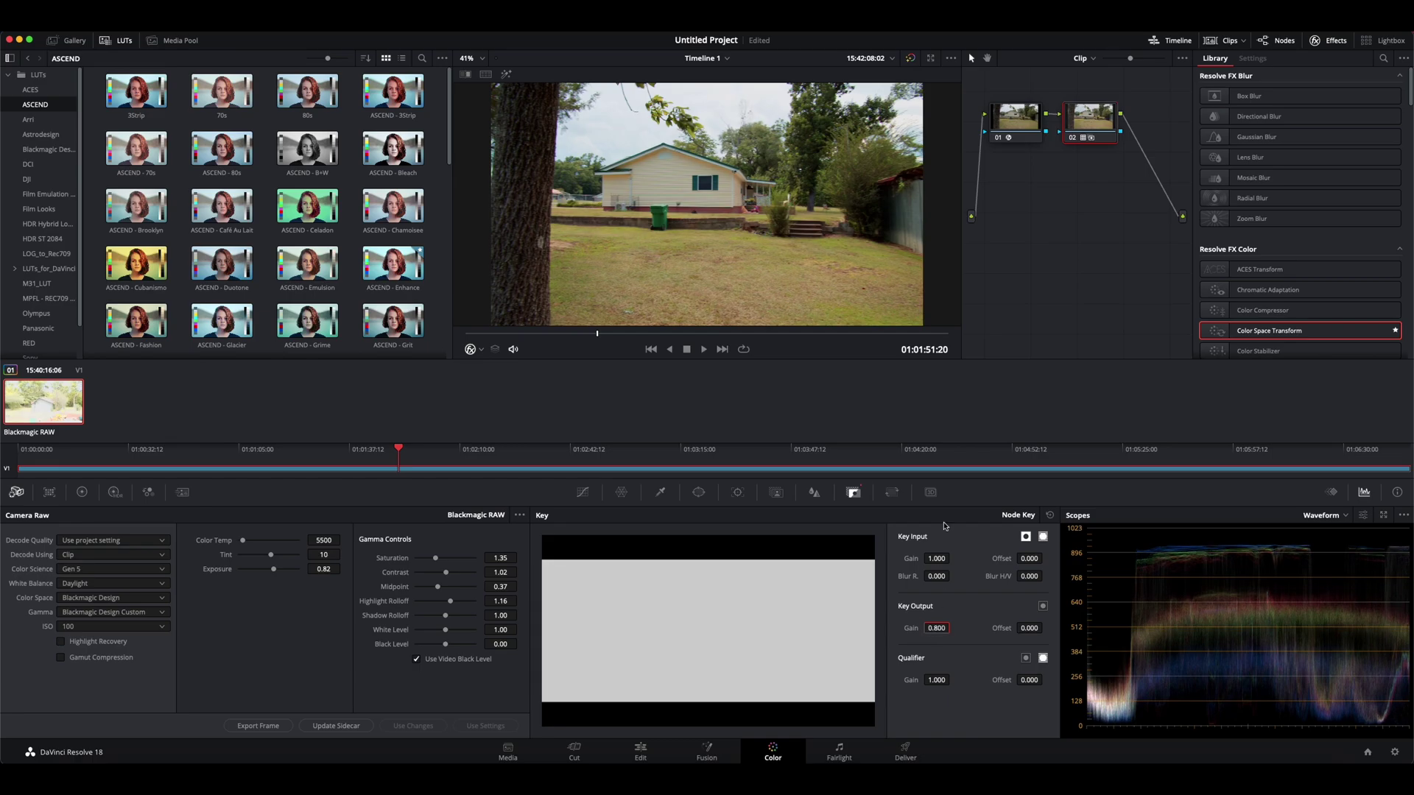
{"action": "left_click", "coordinate": [1073, 141]}
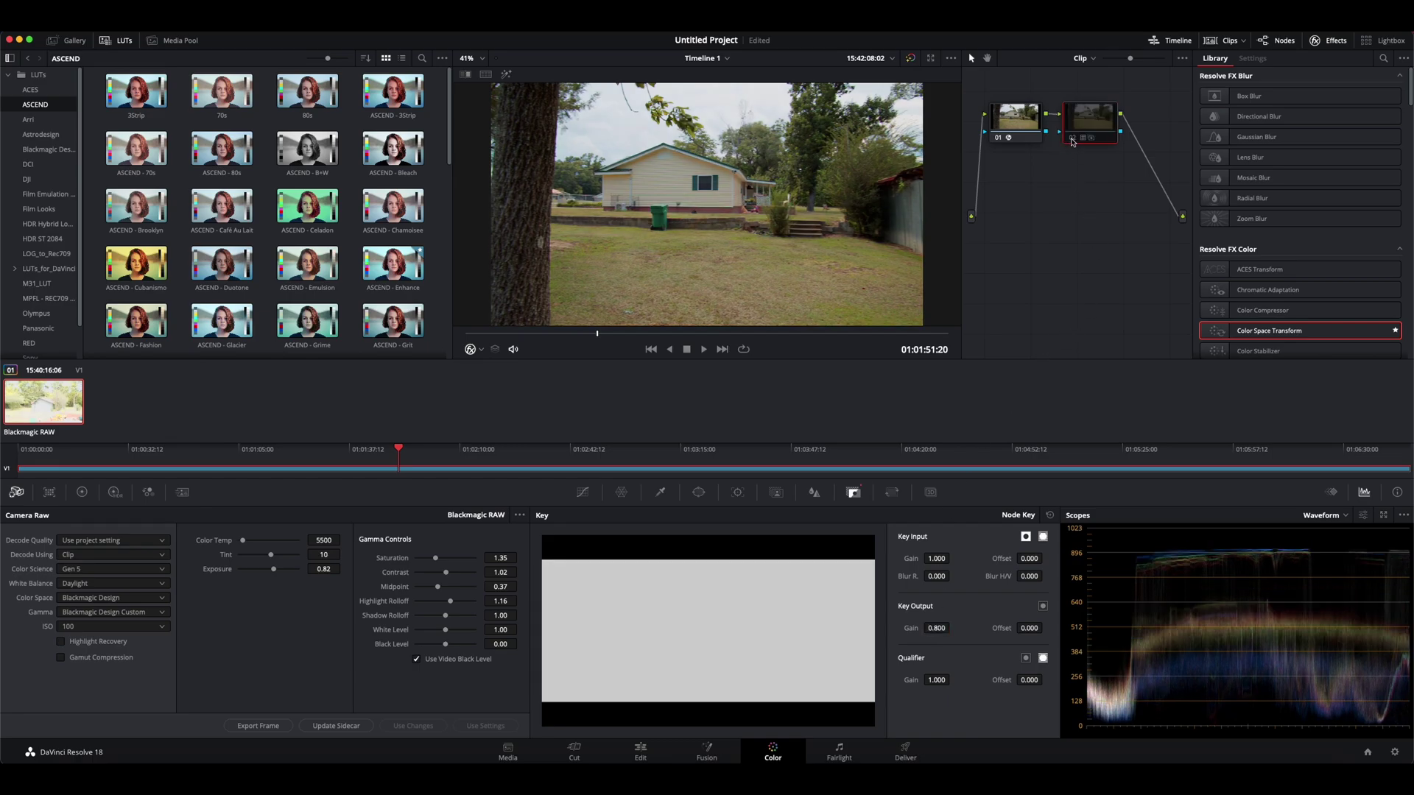
{"action": "left_click", "coordinate": [1072, 140]}
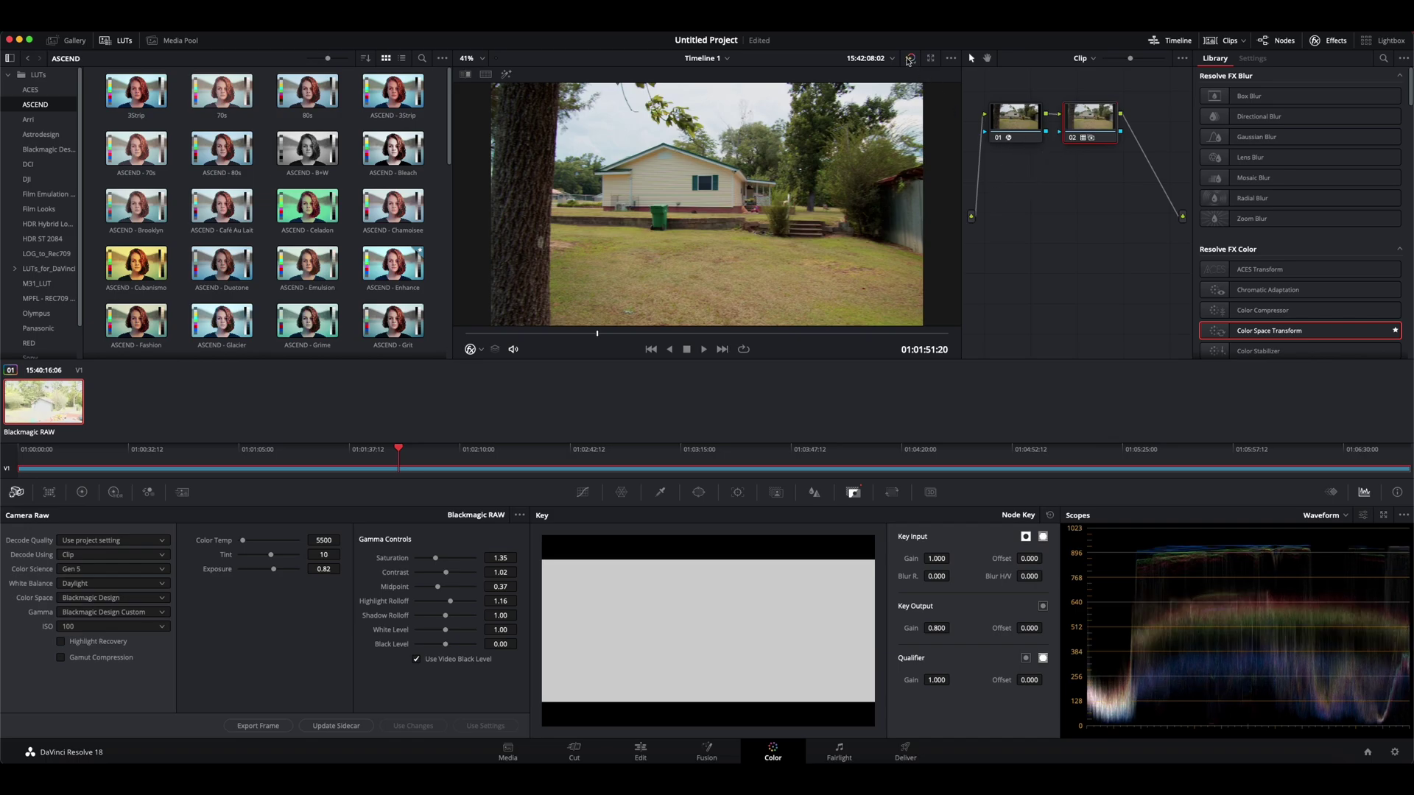
{"action": "left_click", "coordinate": [910, 59]}
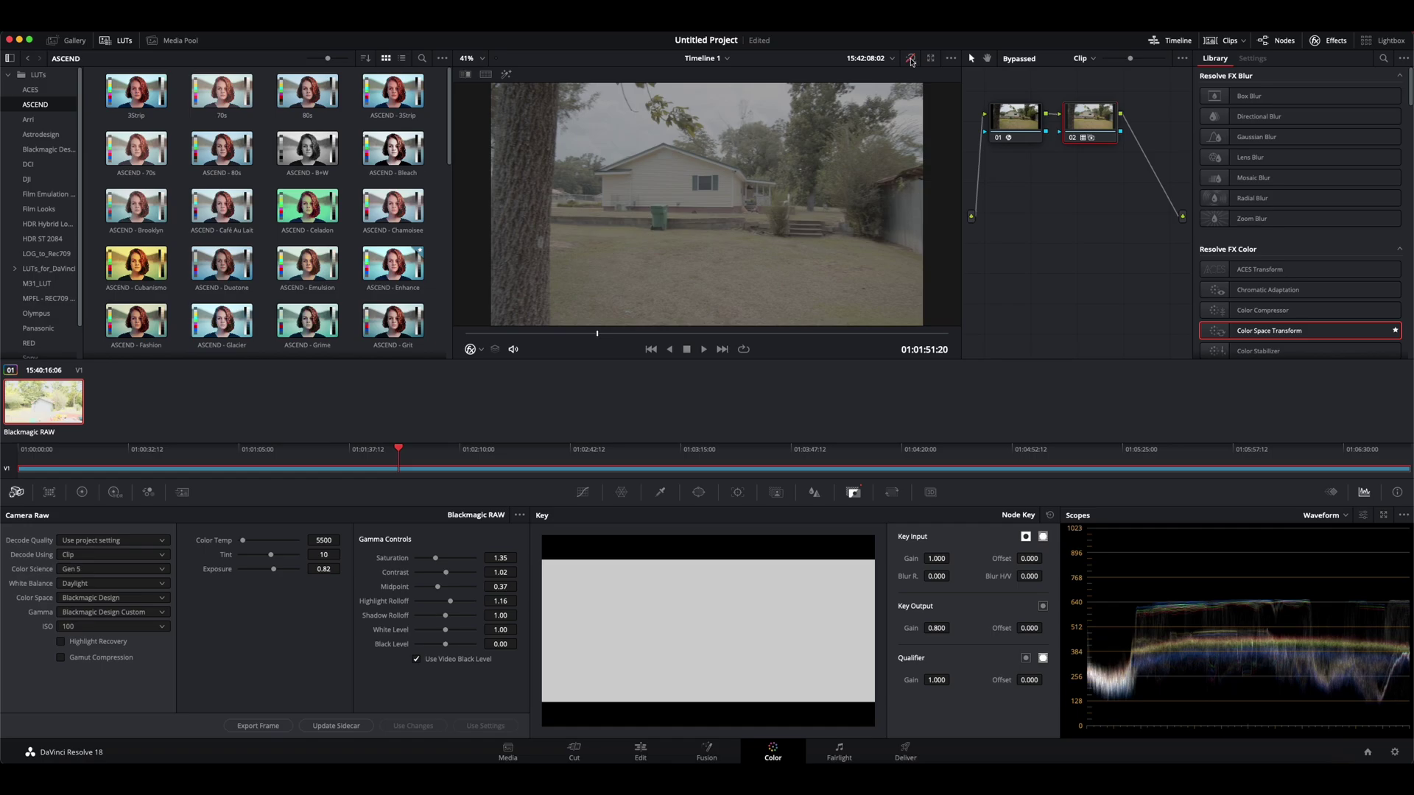
{"action": "left_click", "coordinate": [911, 60]}
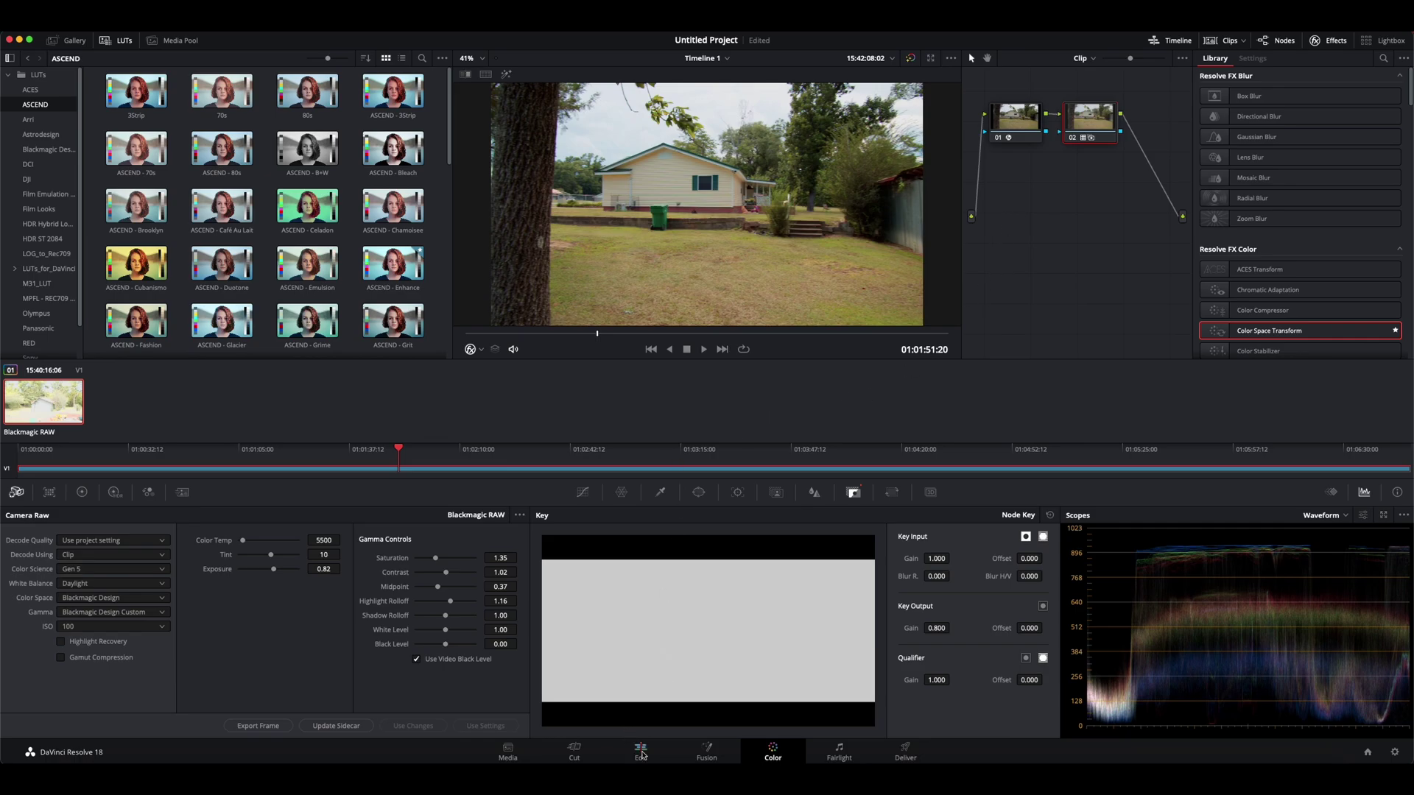
Step: On the Edit page, trim the clip's start to an earlier playhead frame and play it back
{"action": "left_click", "coordinate": [641, 754]}
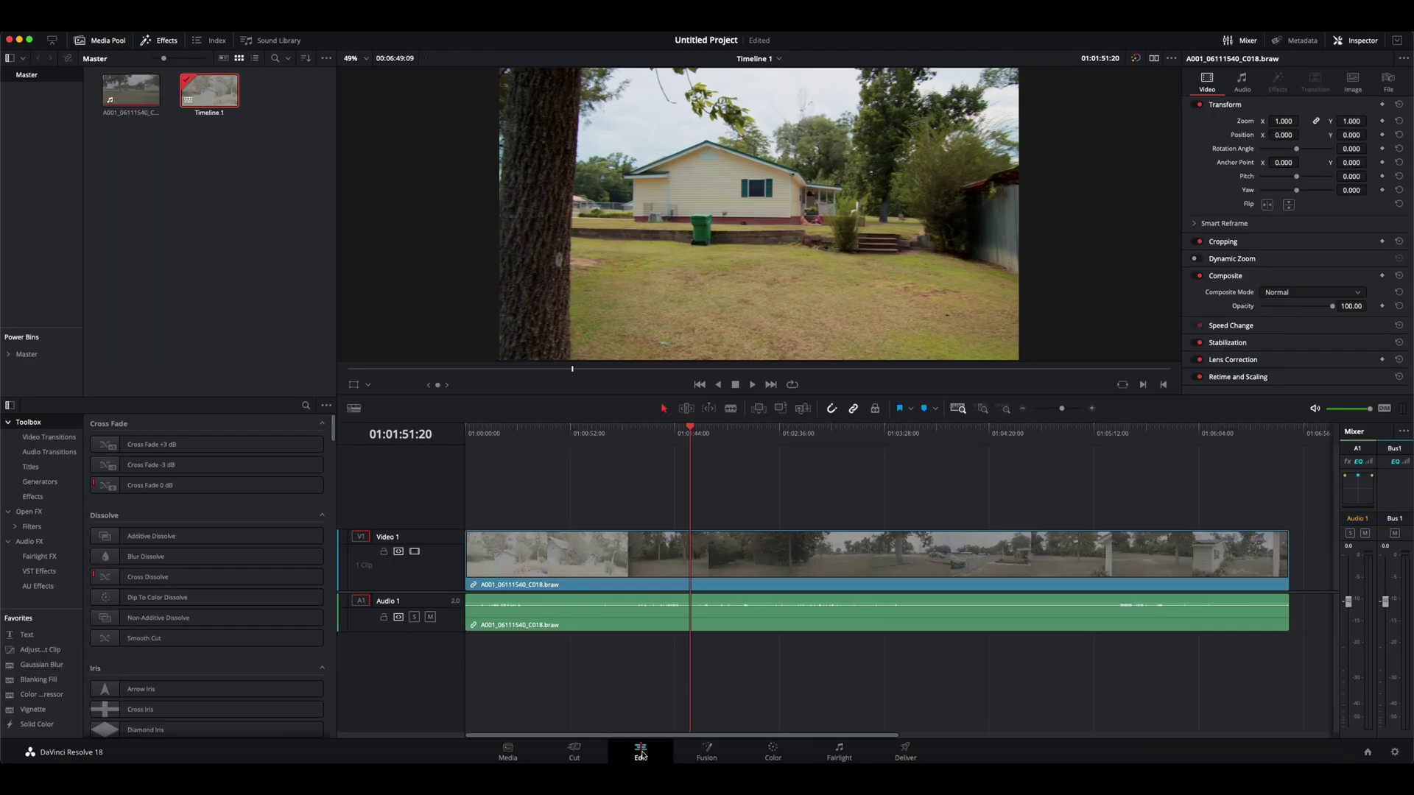
{"action": "left_click_drag", "start_coordinate": [692, 431], "coordinate": [591, 433]}
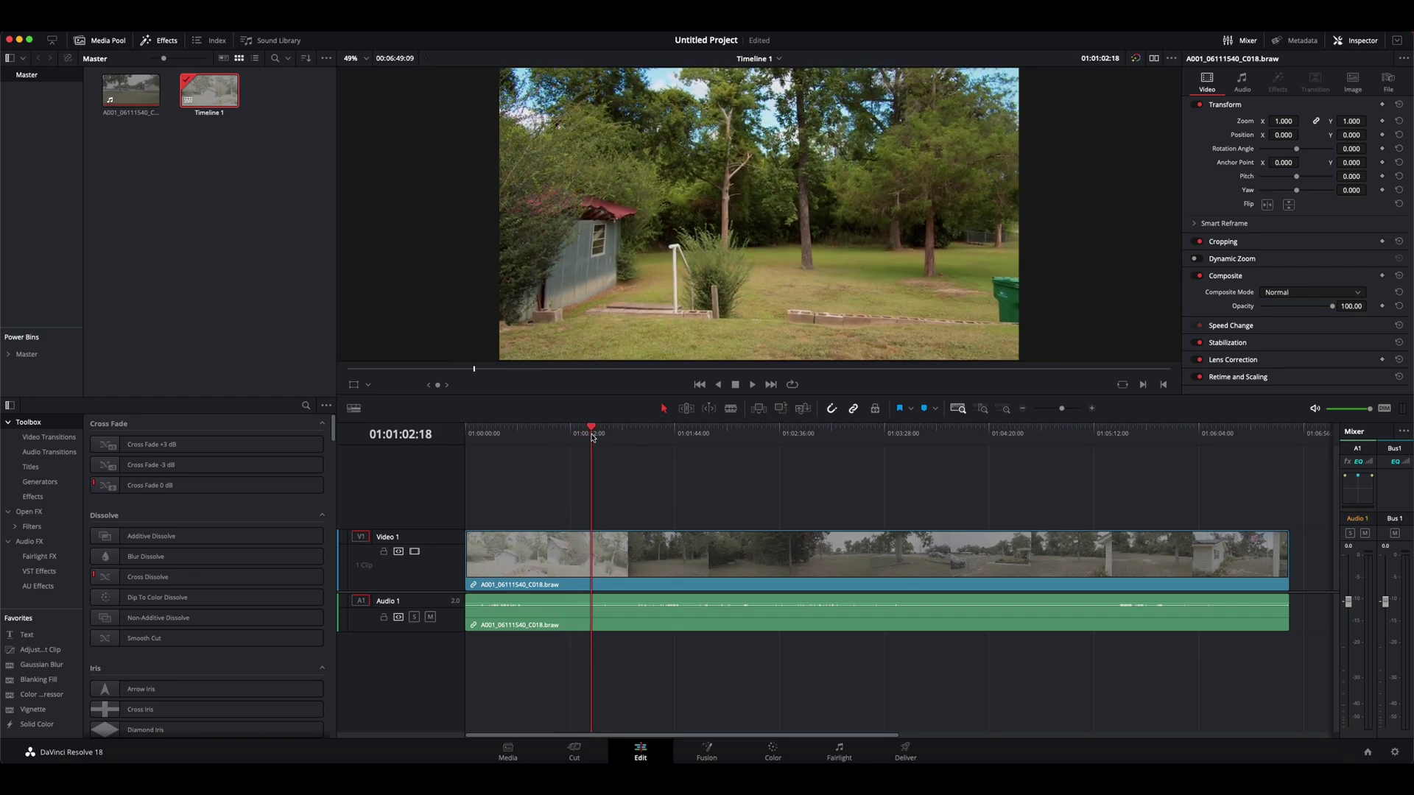
{"action": "left_click_drag", "start_coordinate": [468, 557], "coordinate": [595, 579]}
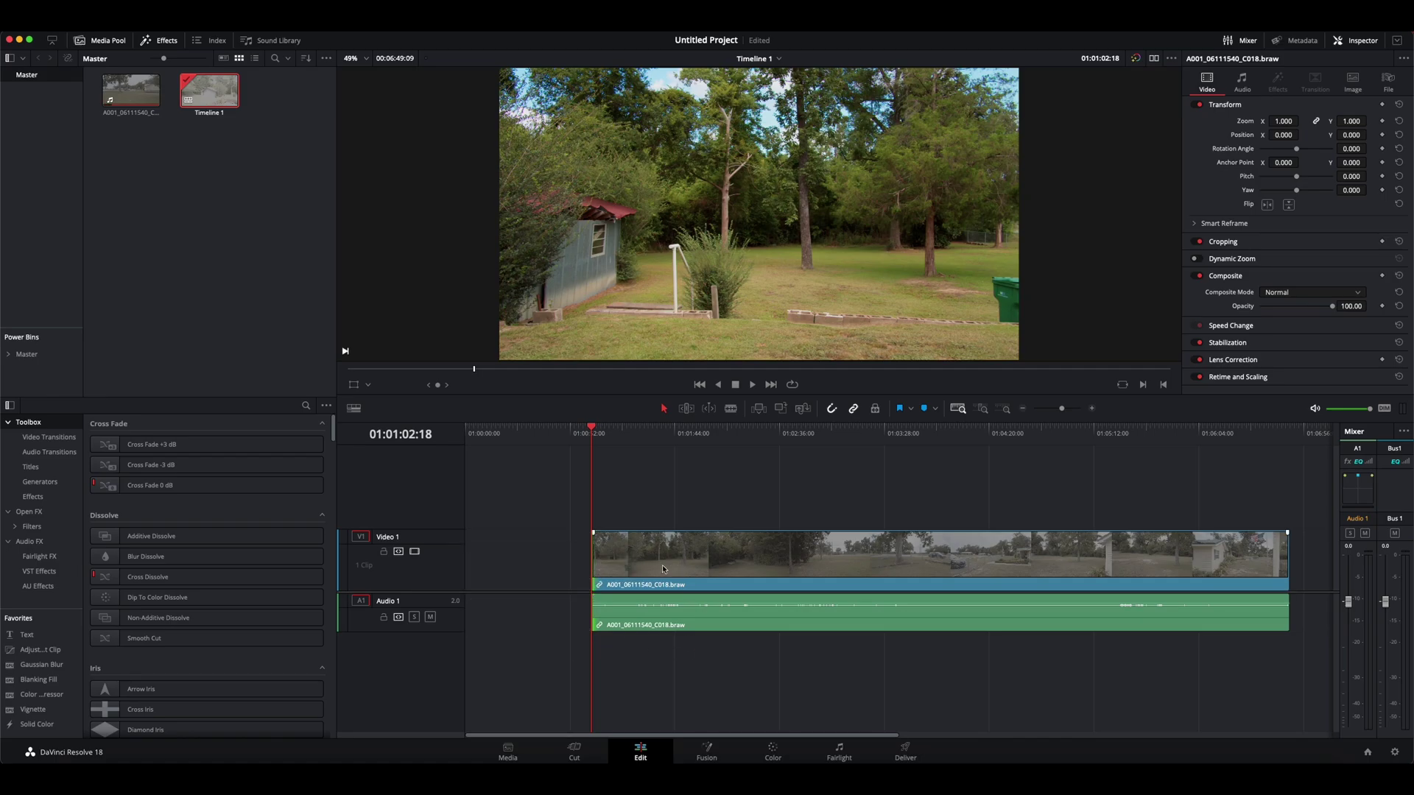
{"action": "key", "text": "space"}
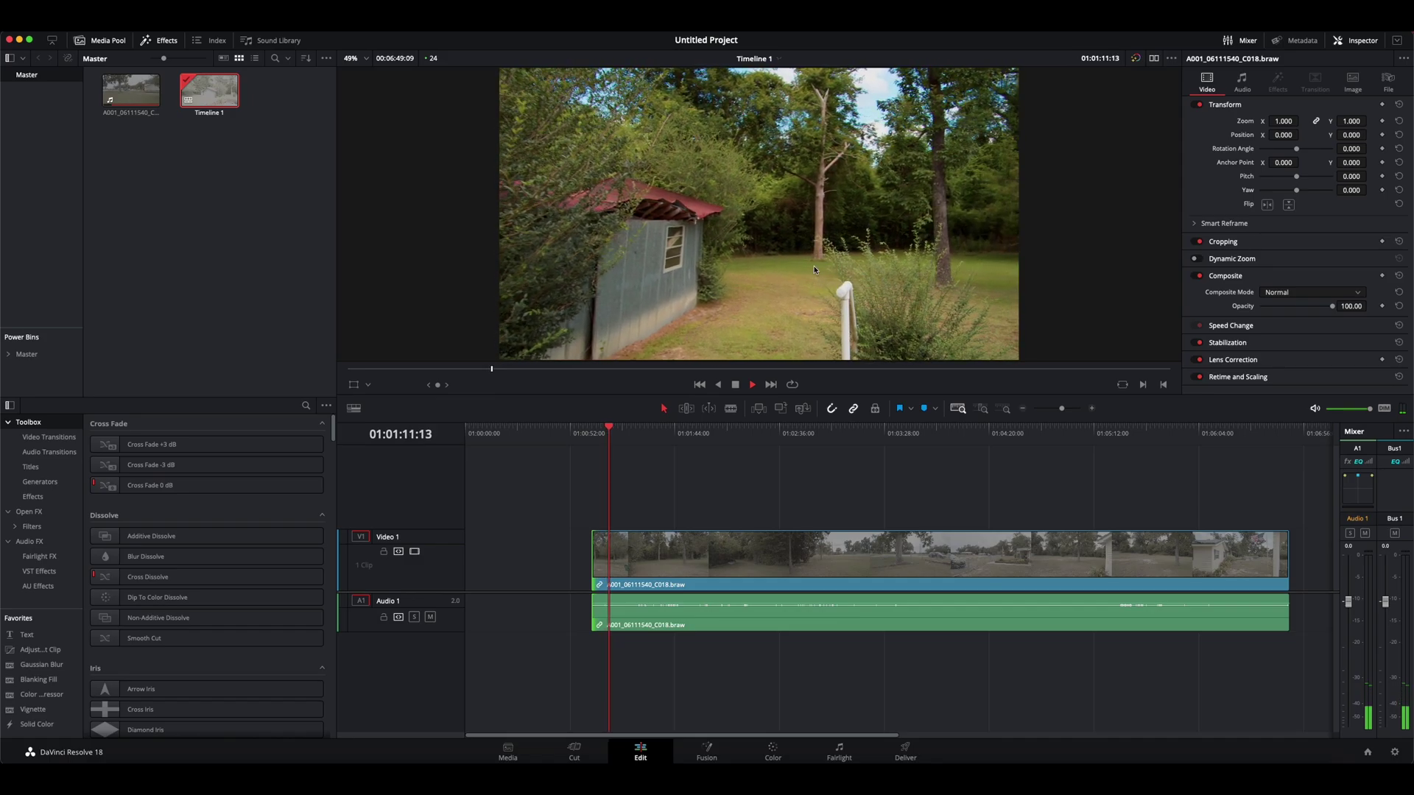
{"action": "scroll", "coordinate": [814, 270], "scroll_direction": "up", "scroll_amount": 1}
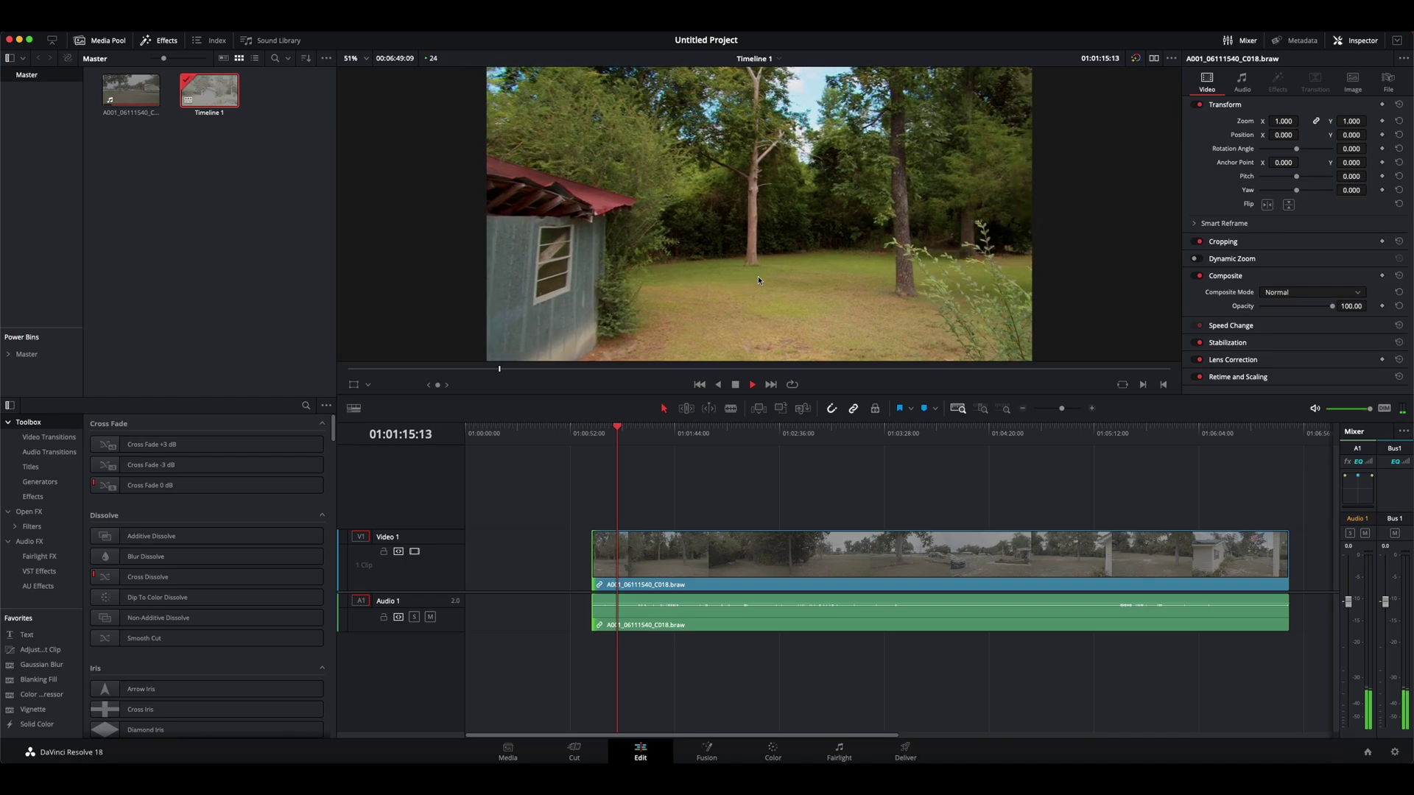
{"action": "scroll", "coordinate": [758, 277], "scroll_direction": "down", "scroll_amount": 1}
{"action": "key", "text": "space"}
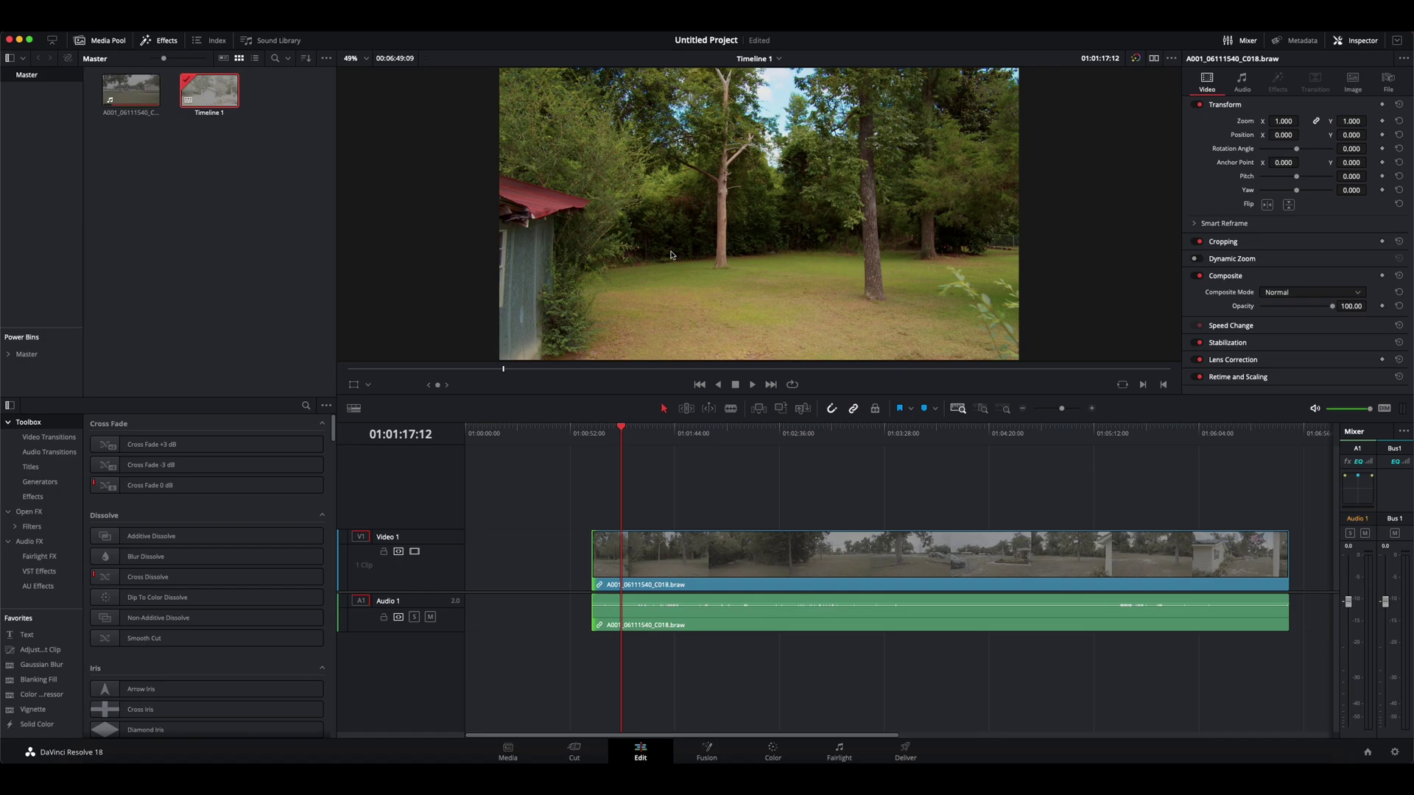
Step: Back on the Color page, bypass all grades with Shift+D and then restore them
{"action": "left_click", "coordinate": [773, 751]}
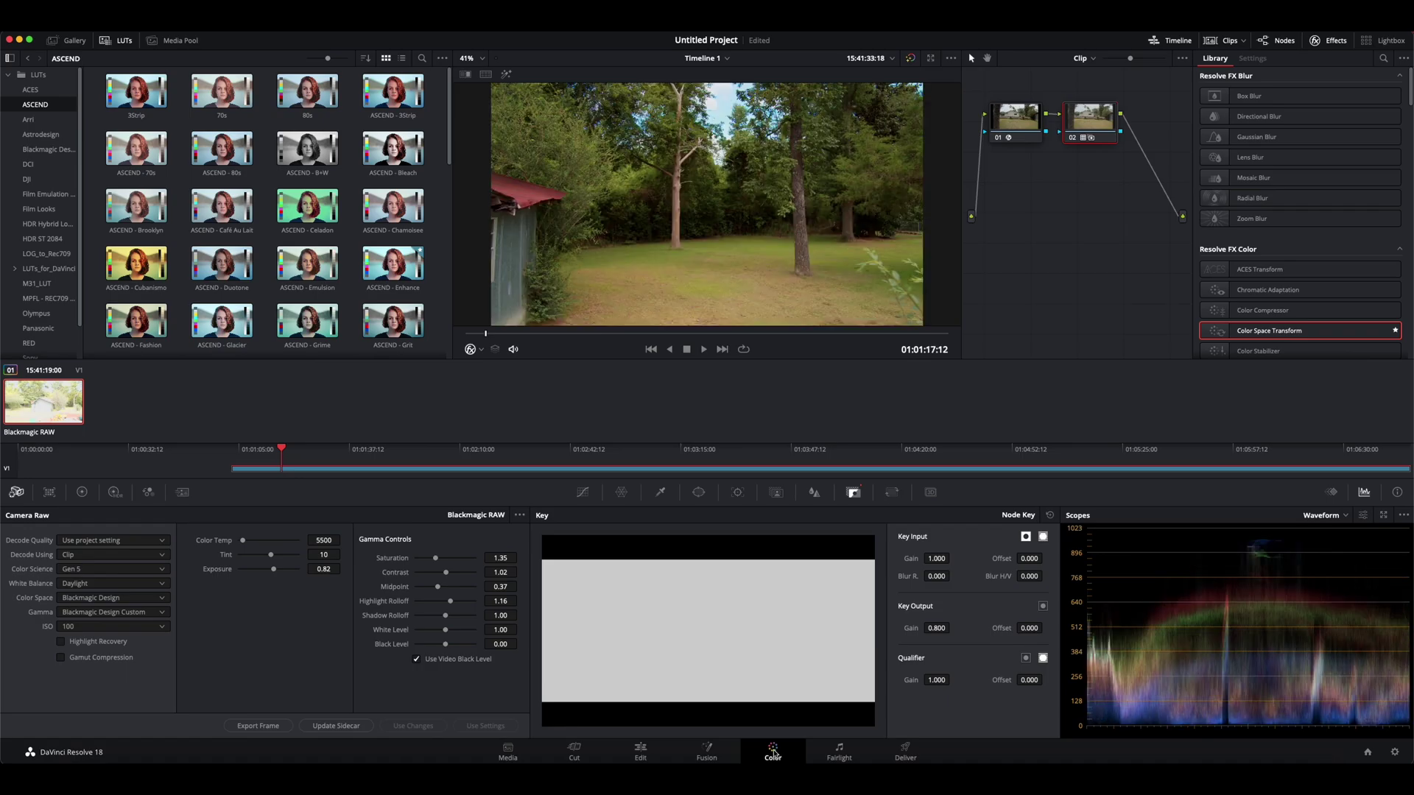
{"action": "key", "text": "shift+d"}
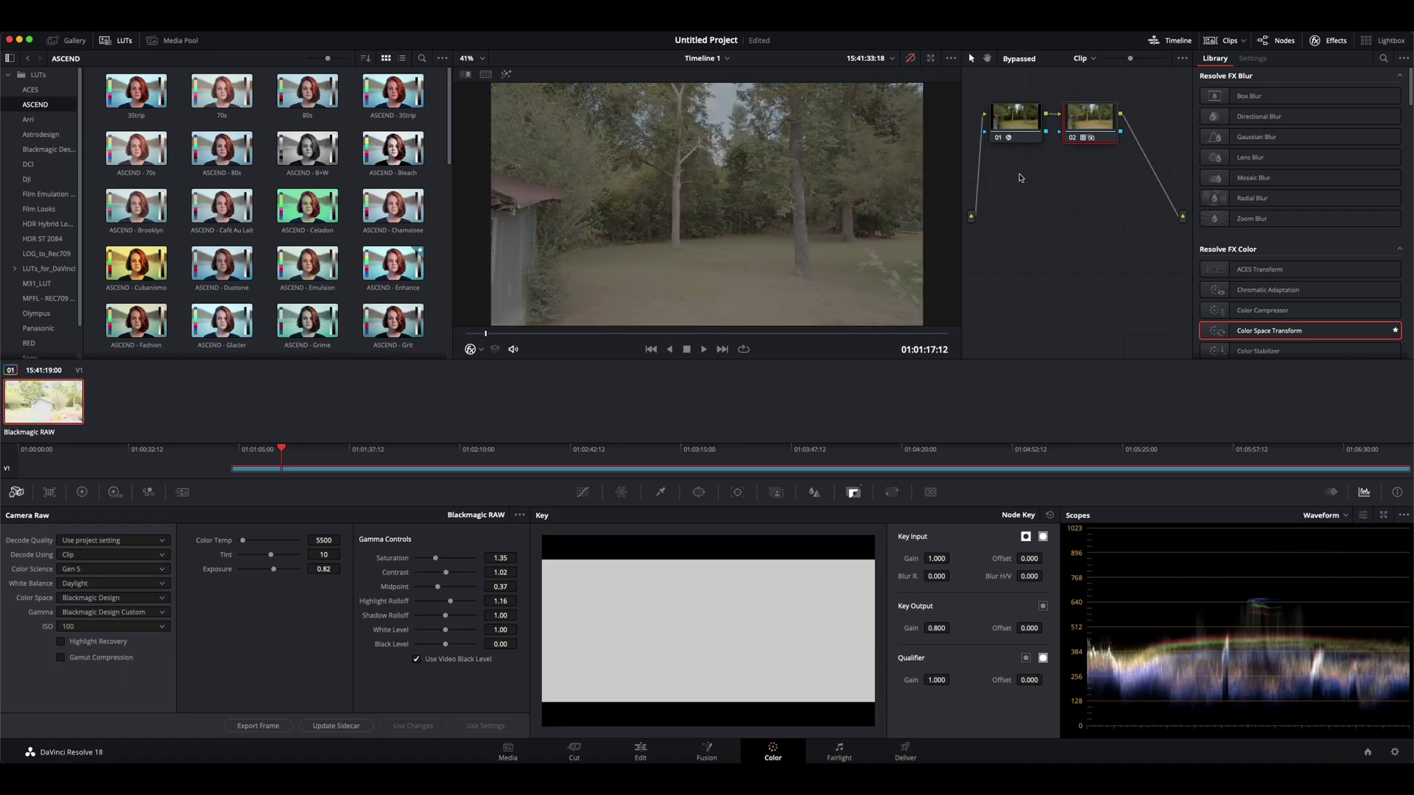
{"action": "left_click", "coordinate": [912, 58]}
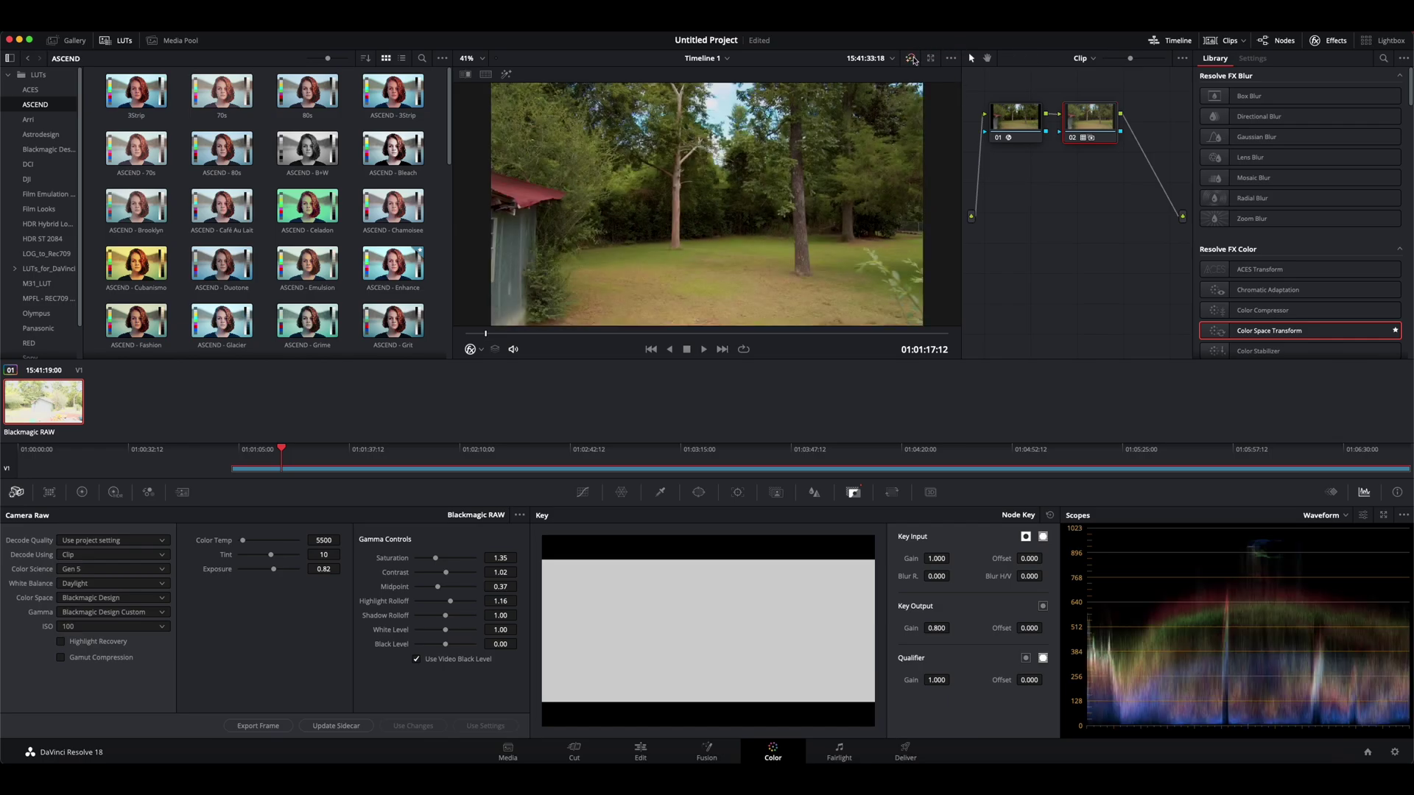
Step: Return to the Edit page to view the trimmed, graded house clip on Timeline 1
{"action": "left_click", "coordinate": [641, 750]}
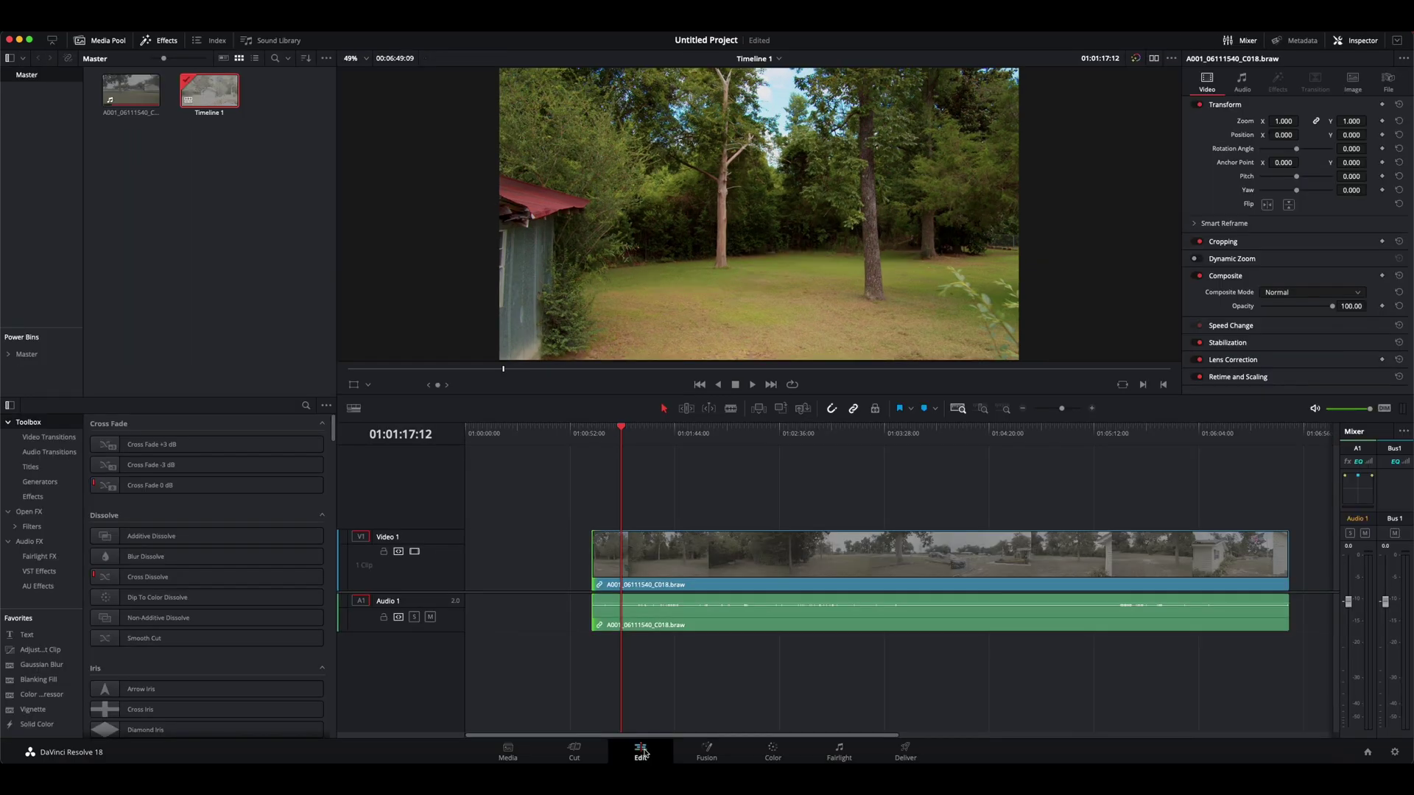